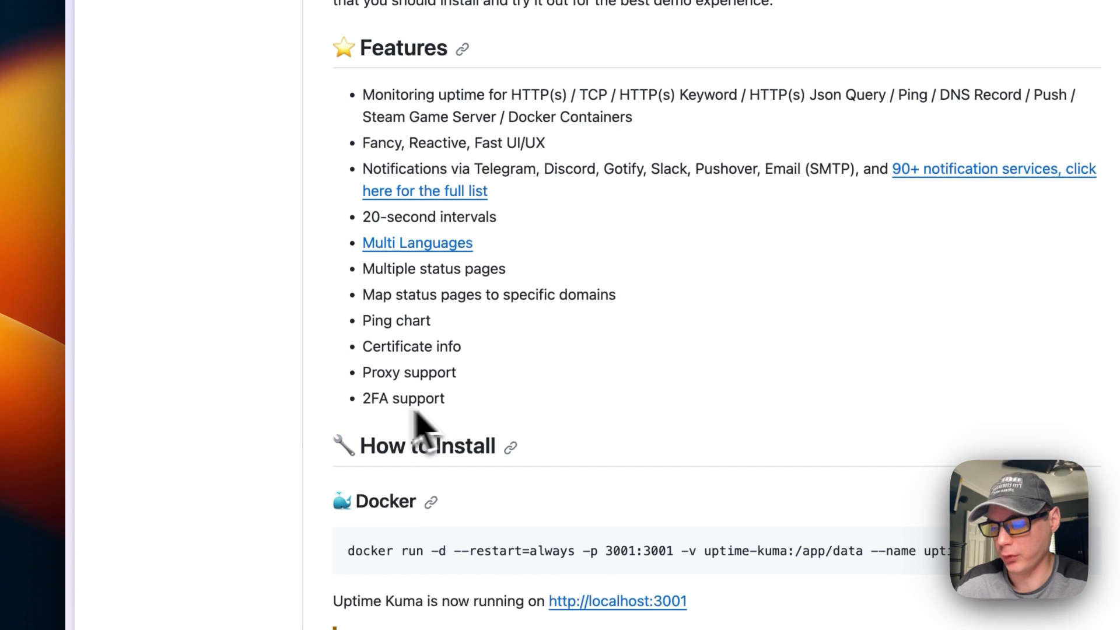
Scroll through the big-bear-casaos README's Apps table and highlight the App Store URL heading
scroll(260, 411, up, 10)
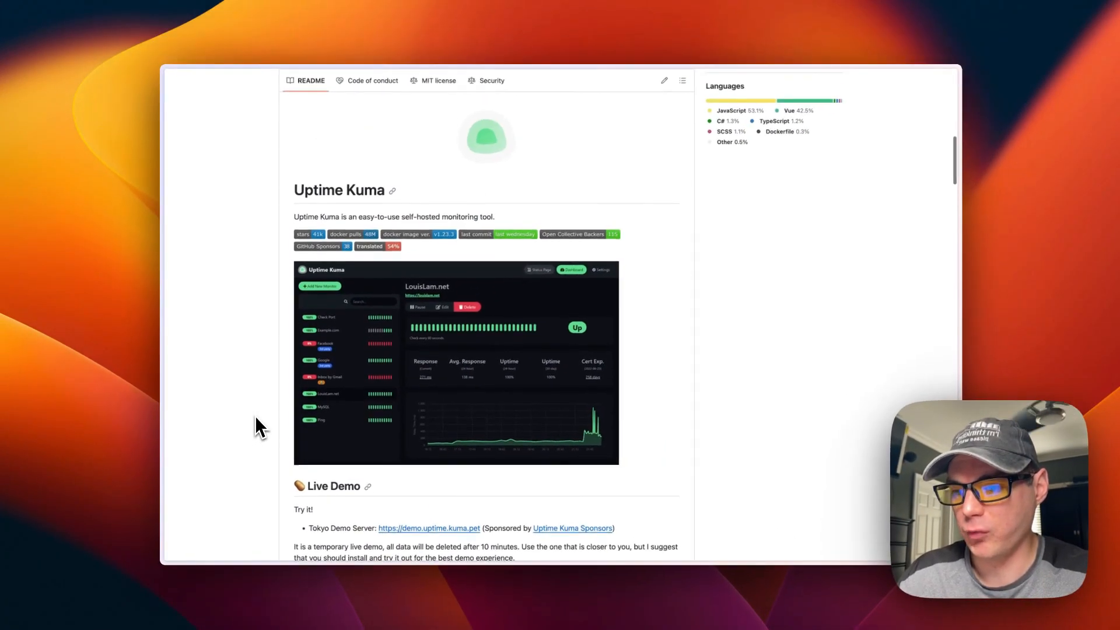
scroll(261, 411, up, 2)
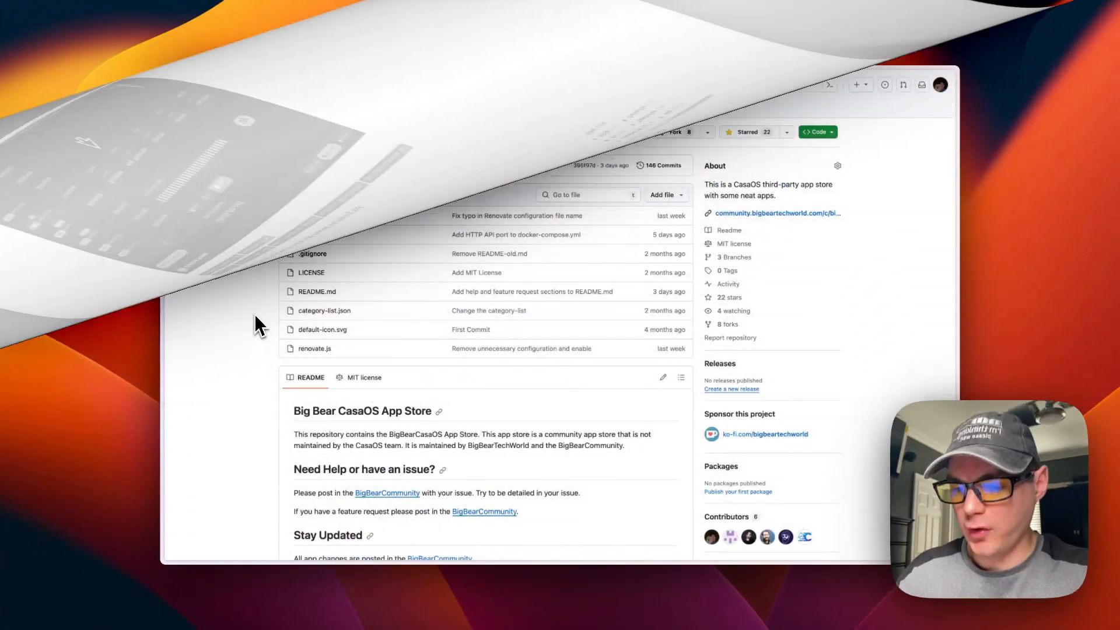
scroll(251, 349, down, 5)
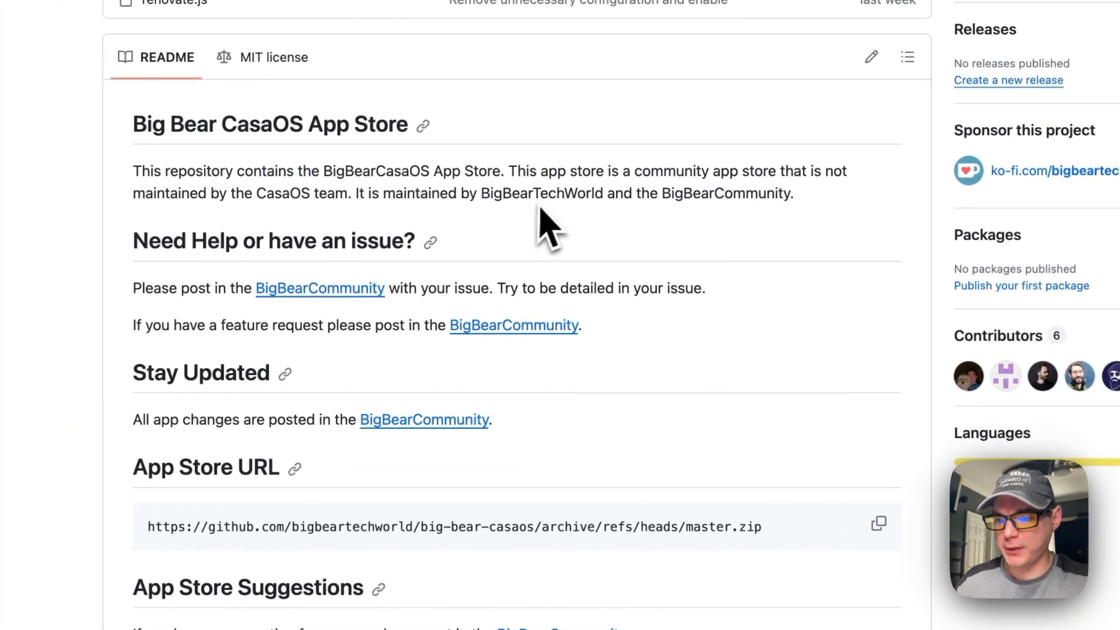
scroll(600, 430, down, 7)
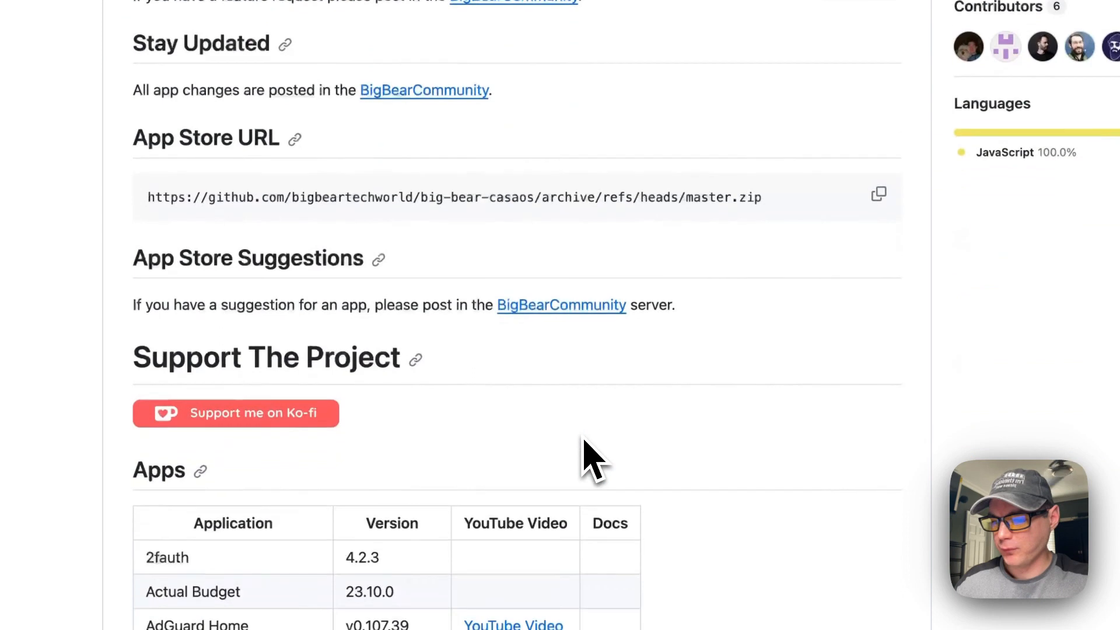
scroll(507, 383, up, 3)
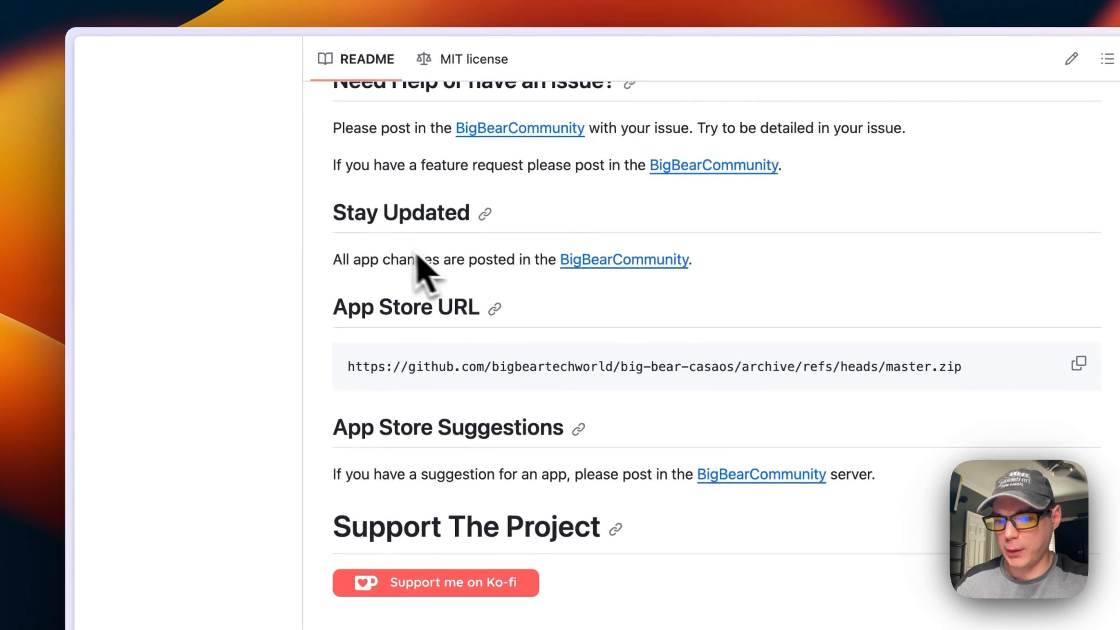
scroll(437, 274, down, 12)
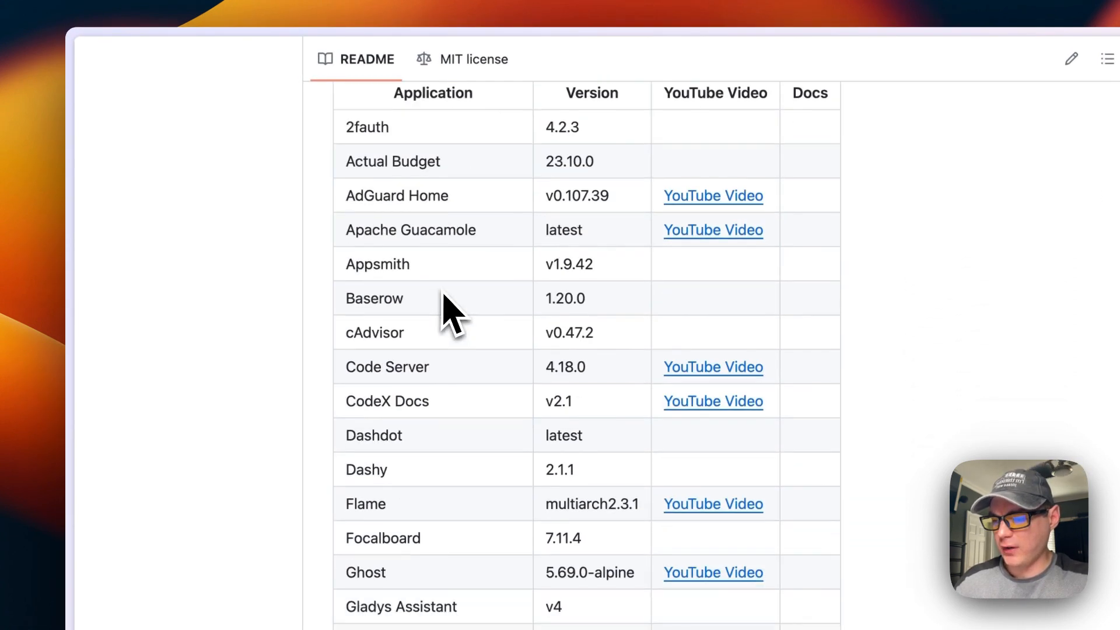
scroll(444, 295, down, 20)
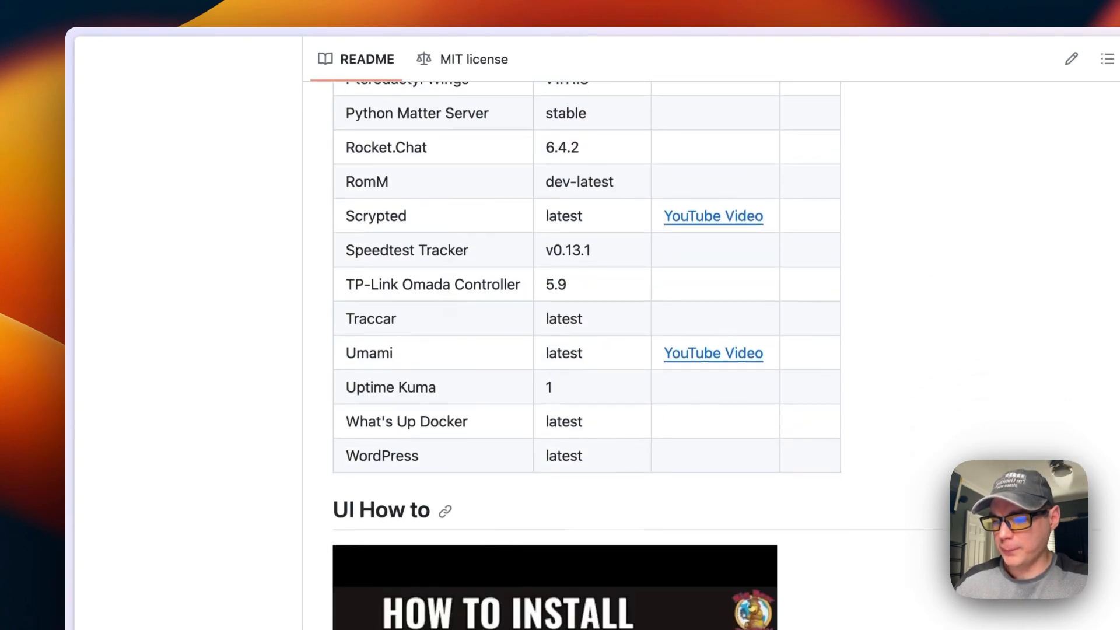
scroll(443, 295, down, 4)
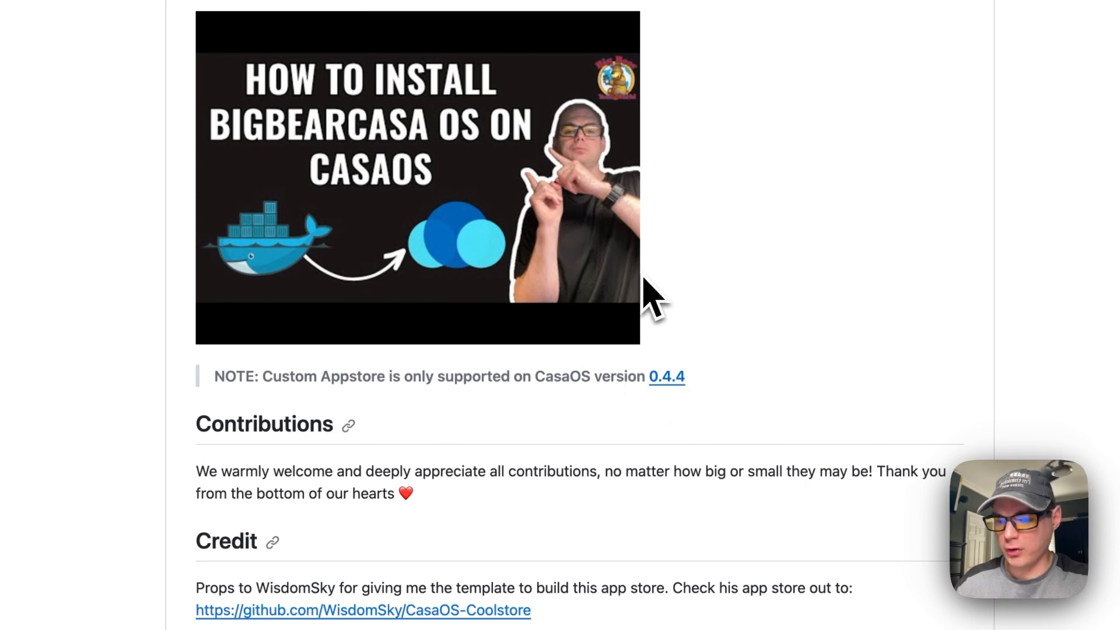
scroll(663, 247, up, 20)
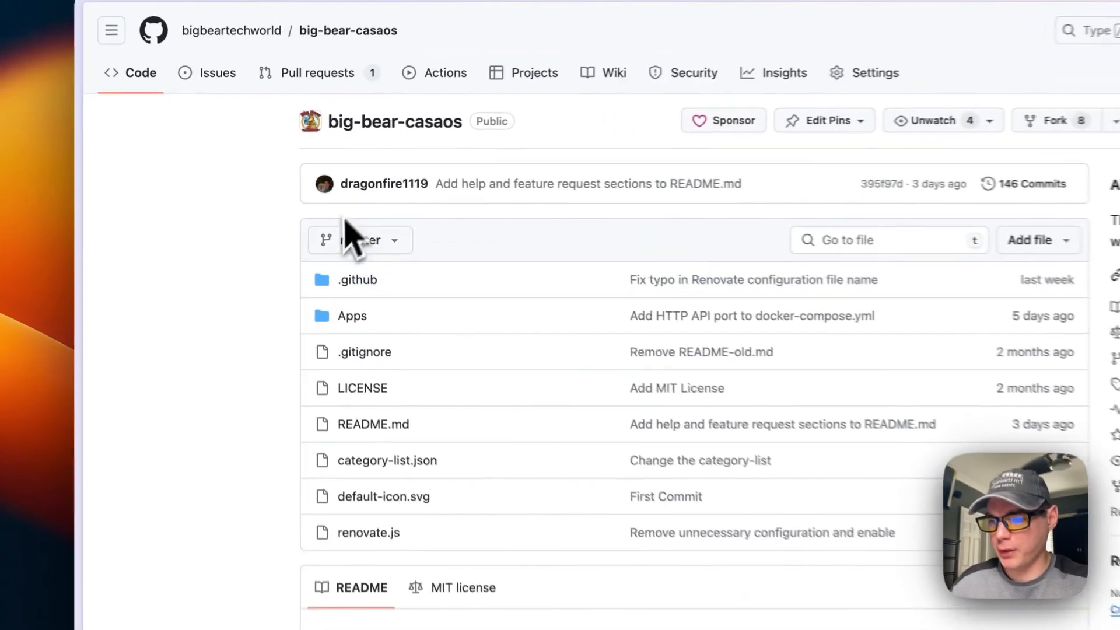
scroll(268, 398, down, 10)
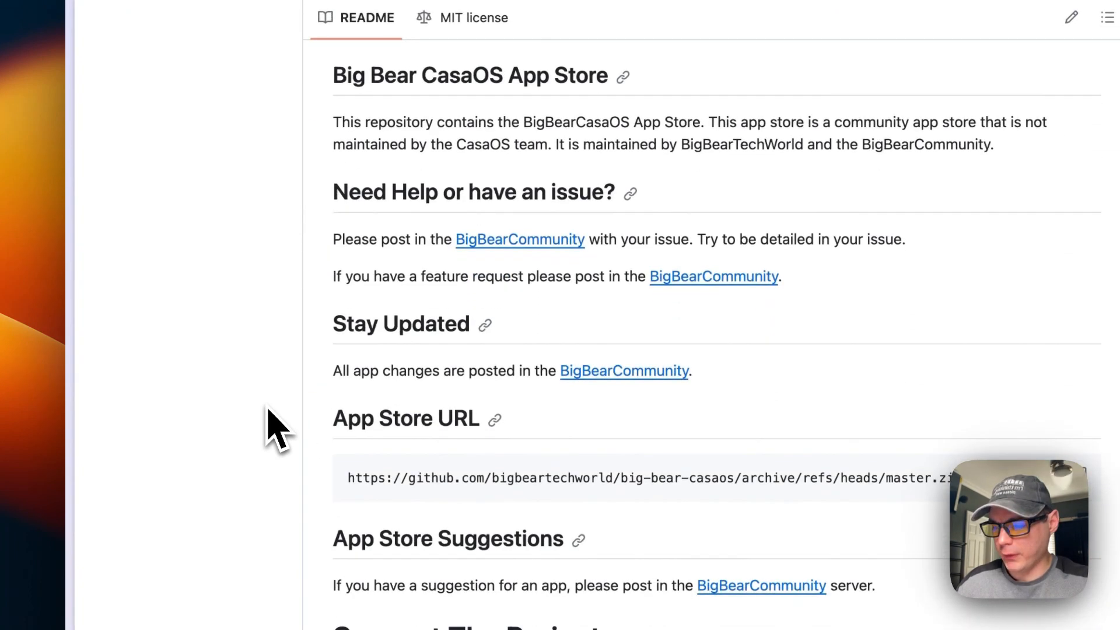
drag(334, 419, 483, 421)
Copy the Big Bear app store zip URL and add it as a CasaOS App Store source
click(1083, 477)
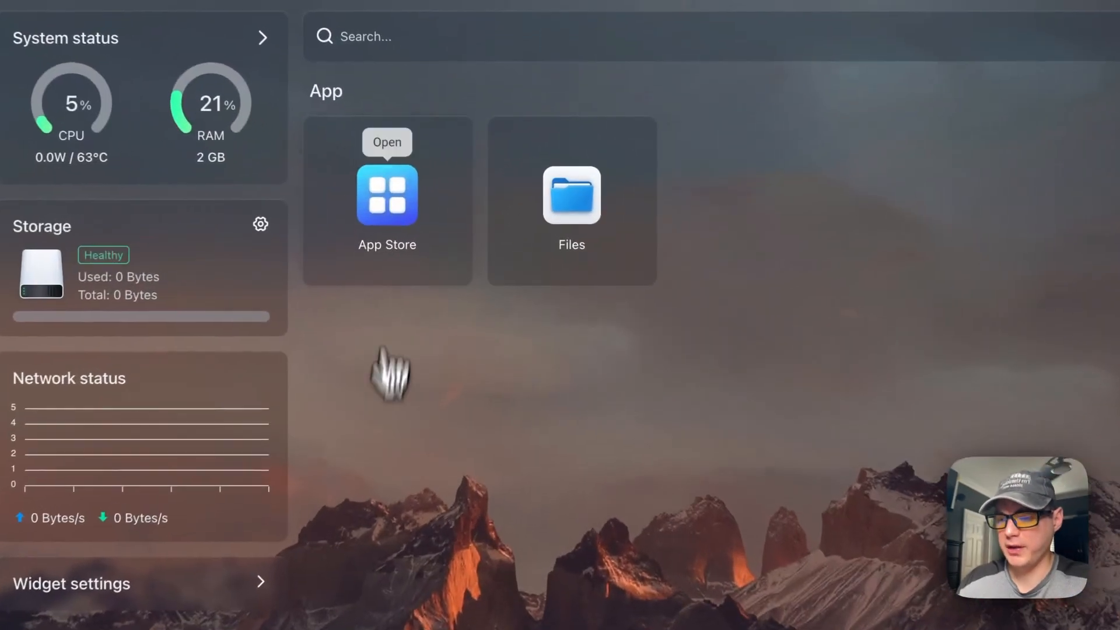
click(390, 193)
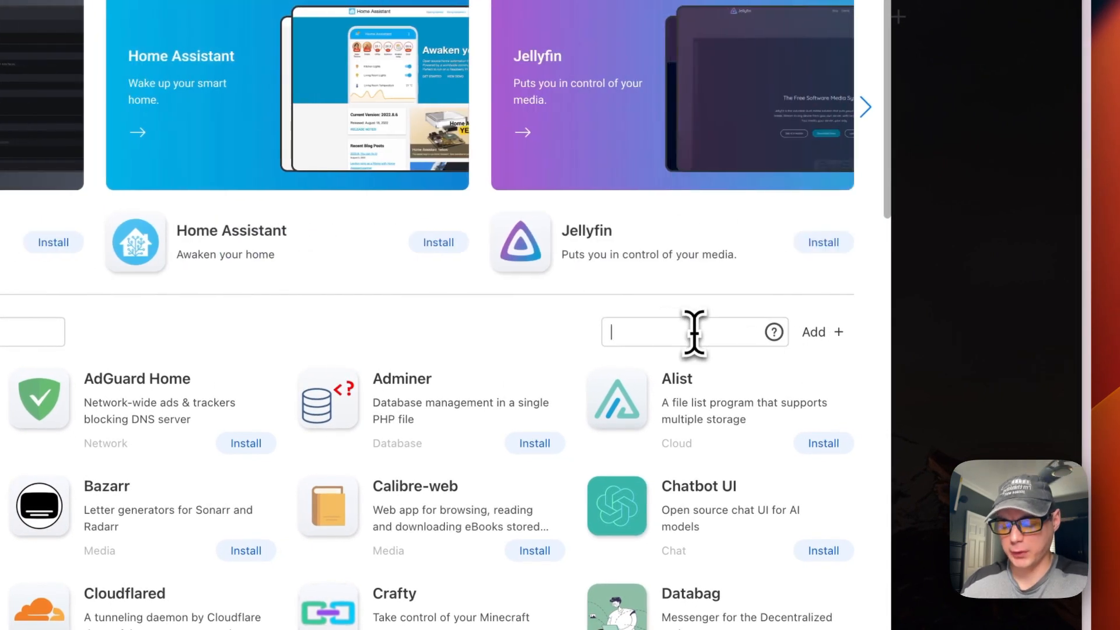
key(super+v)
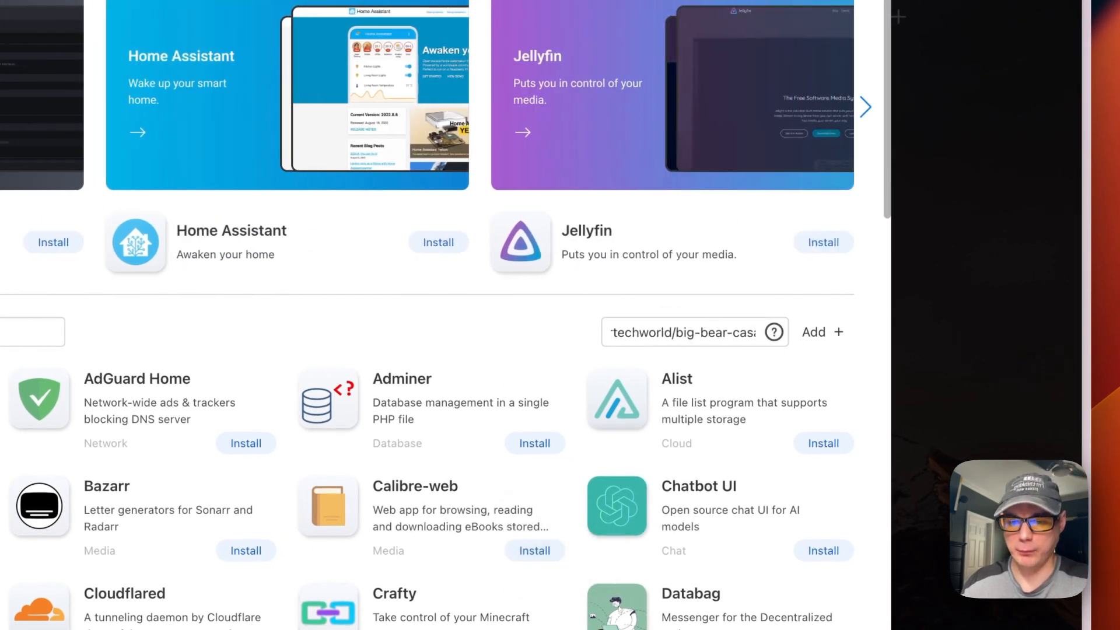
click(816, 331)
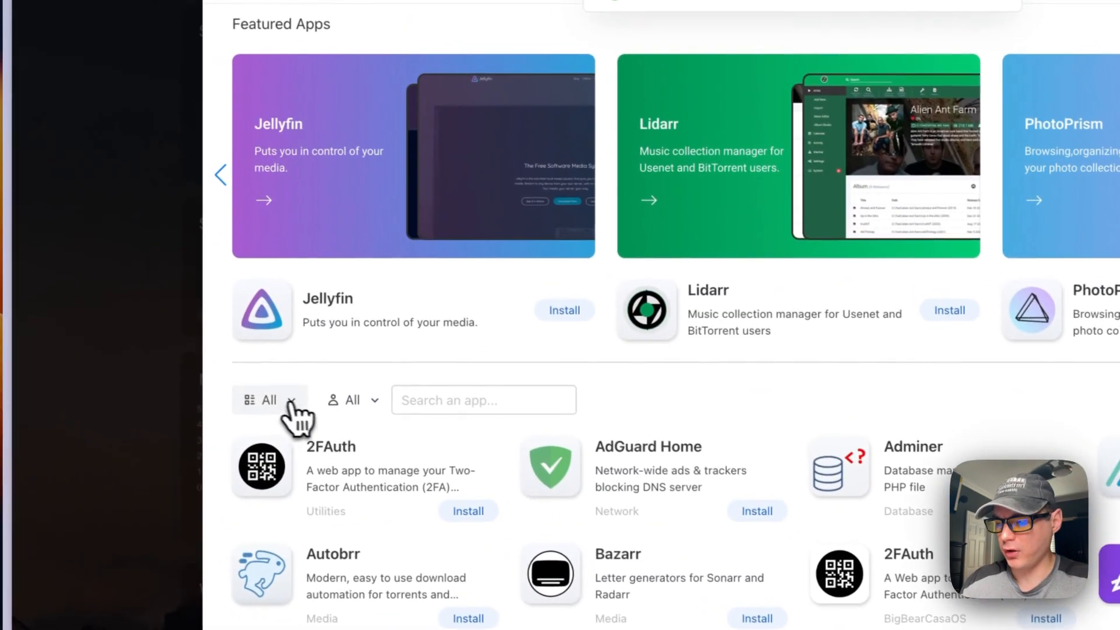
Reload CasaOS and filter the App Store to the BigBearCasaOS category
click(146, 332)
key(super+r)
click(644, 288)
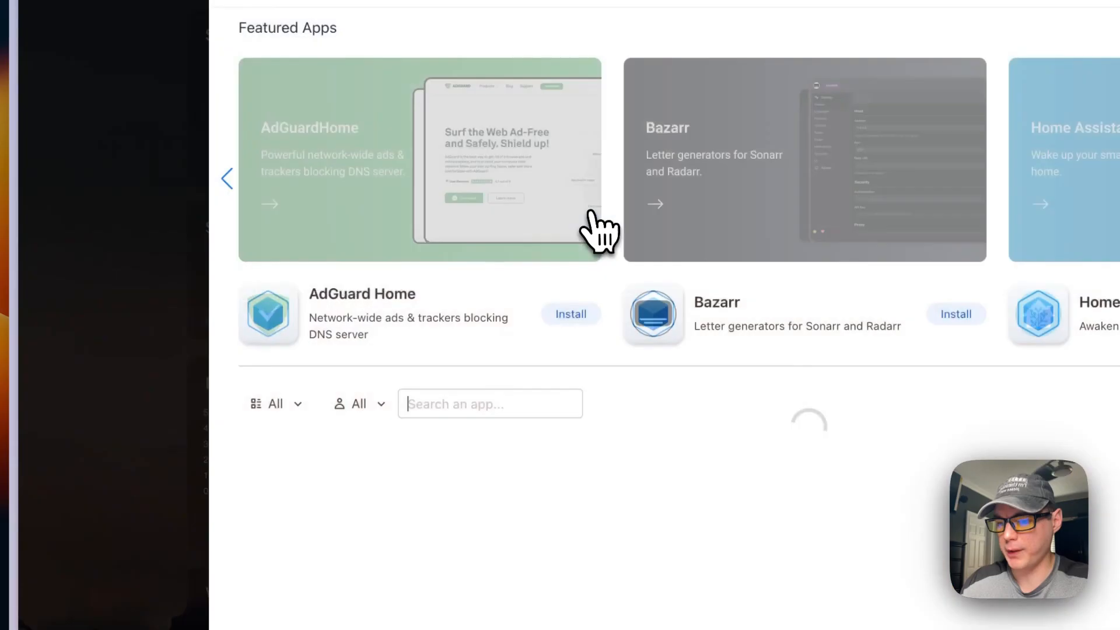
click(276, 401)
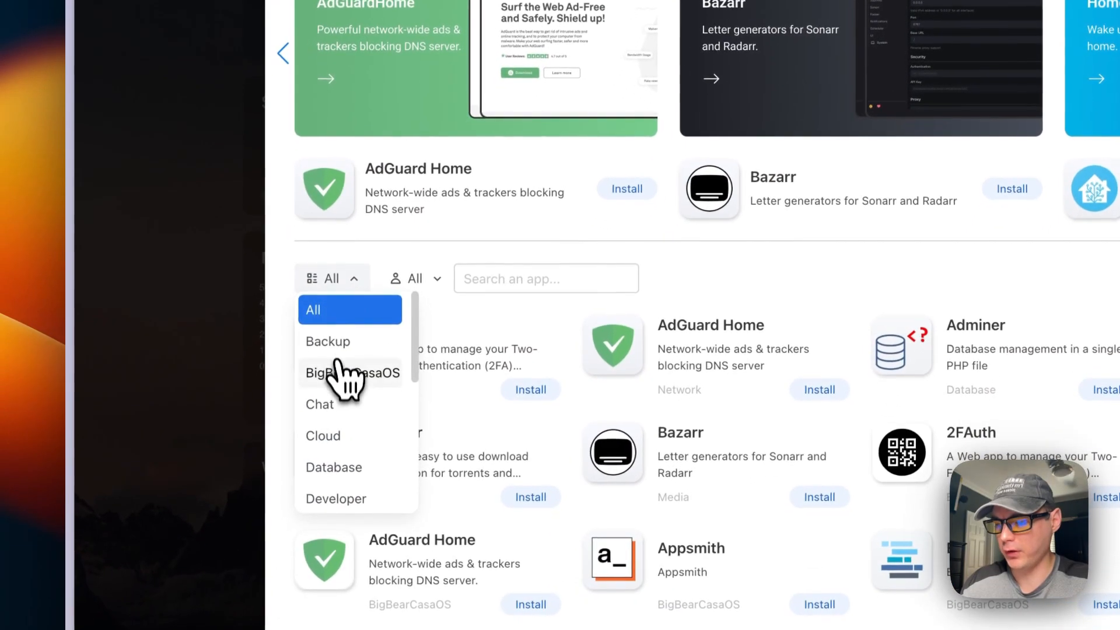
click(344, 375)
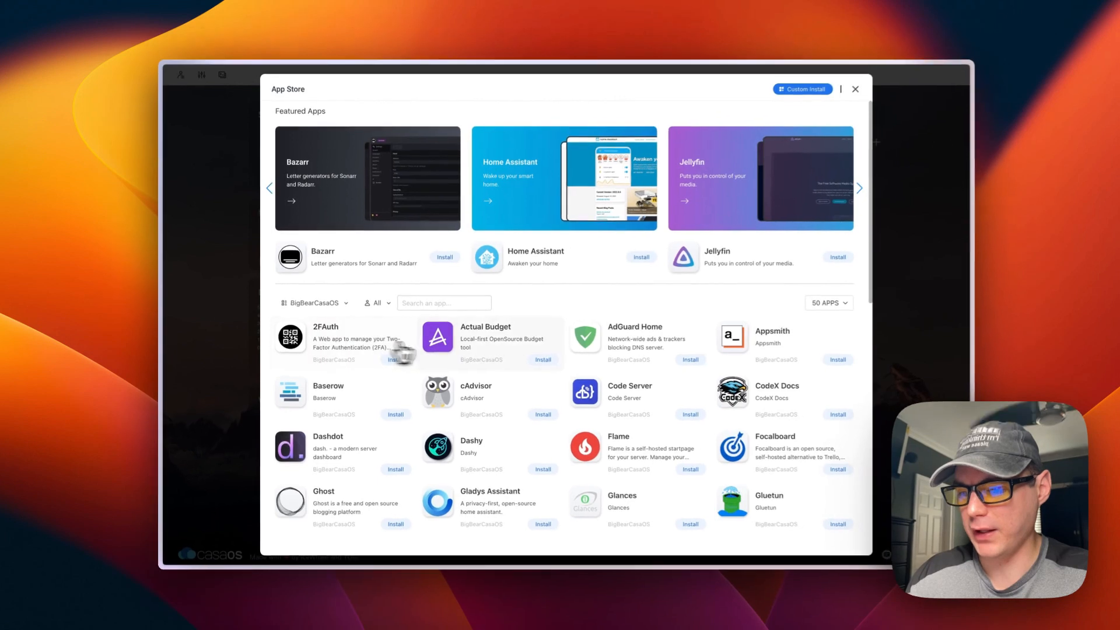
scroll(402, 351, down, 15)
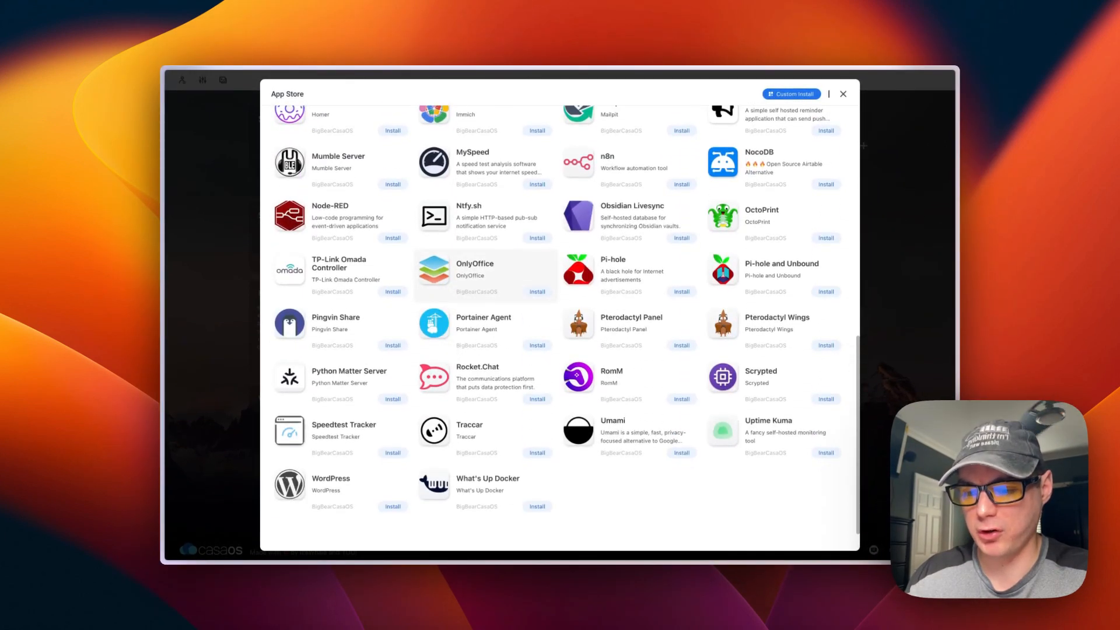
scroll(560, 321, up, 15)
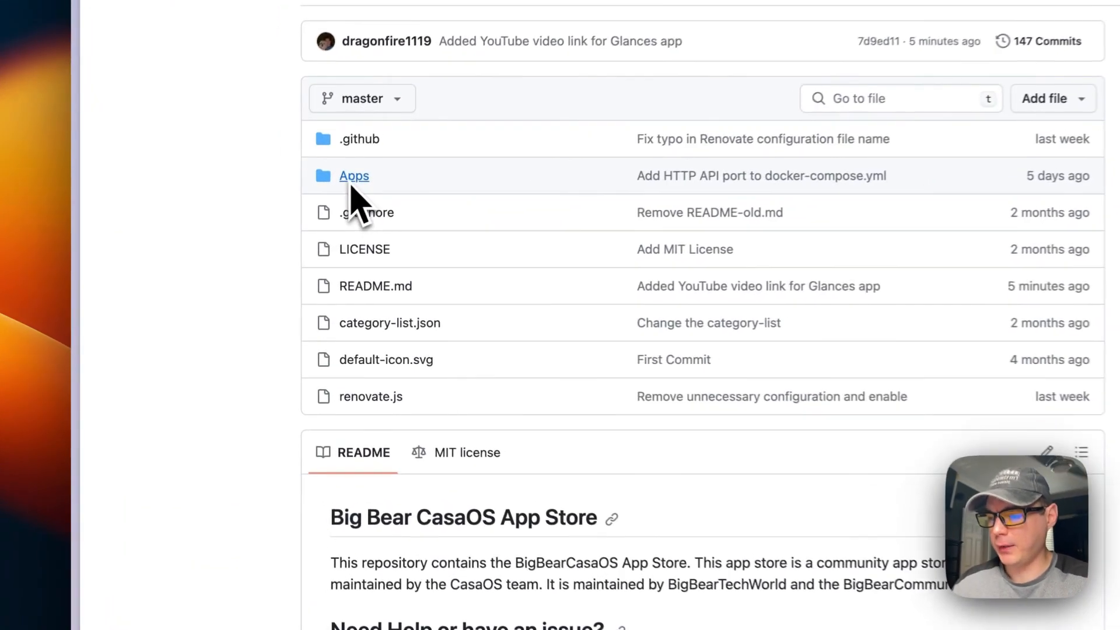
click(352, 187)
scroll(461, 256, down, 15)
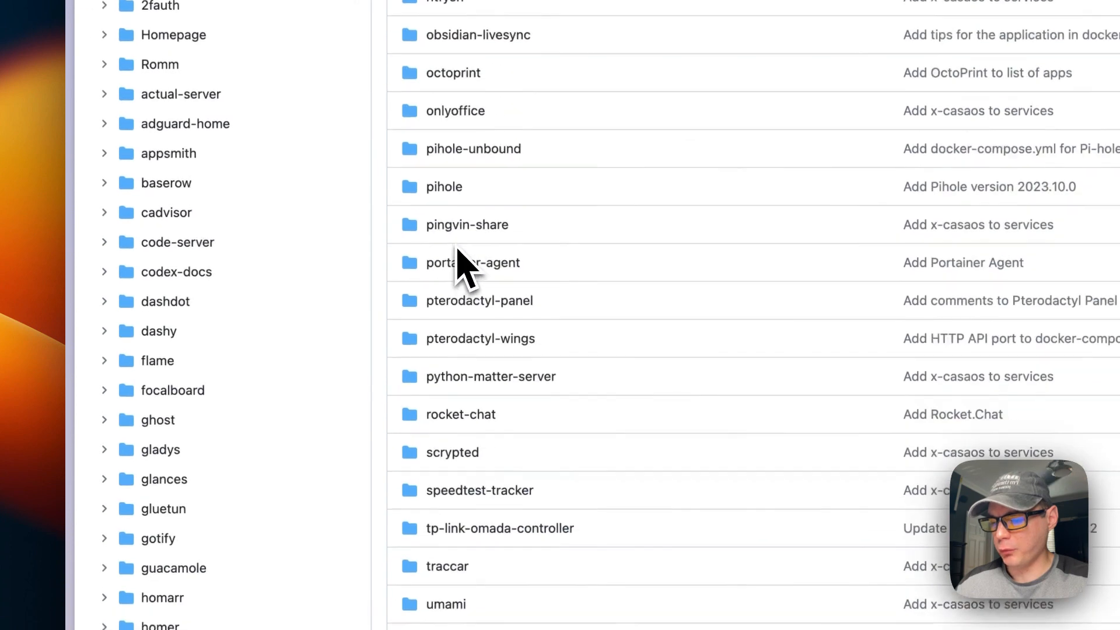
scroll(464, 467, down, 1)
click(460, 453)
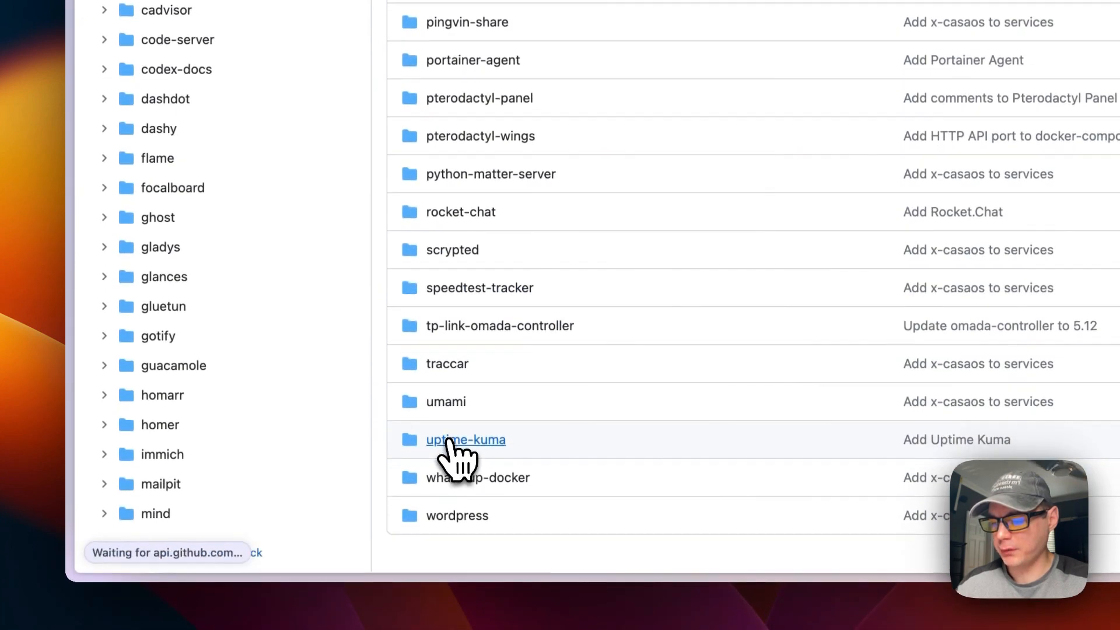
click(314, 287)
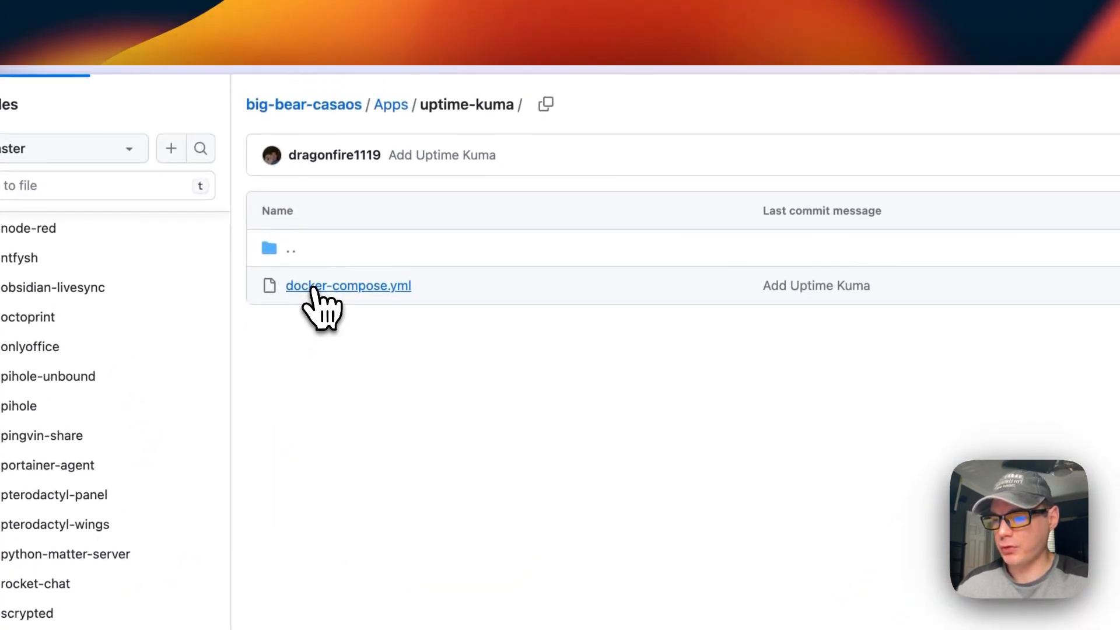
drag(331, 305, 618, 308)
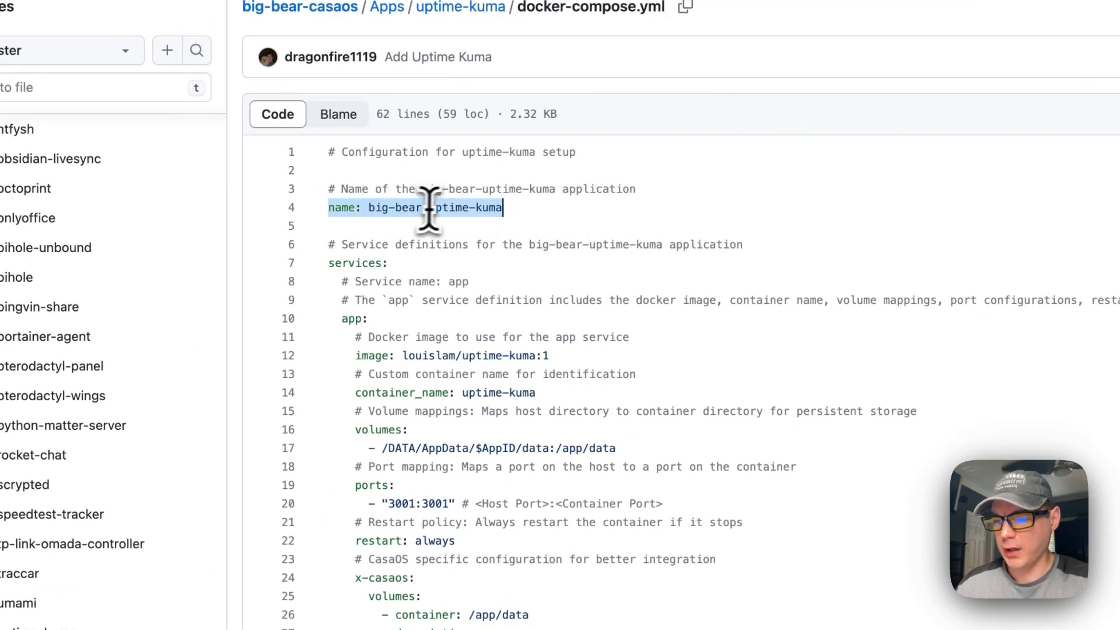
scroll(496, 211, down, 2)
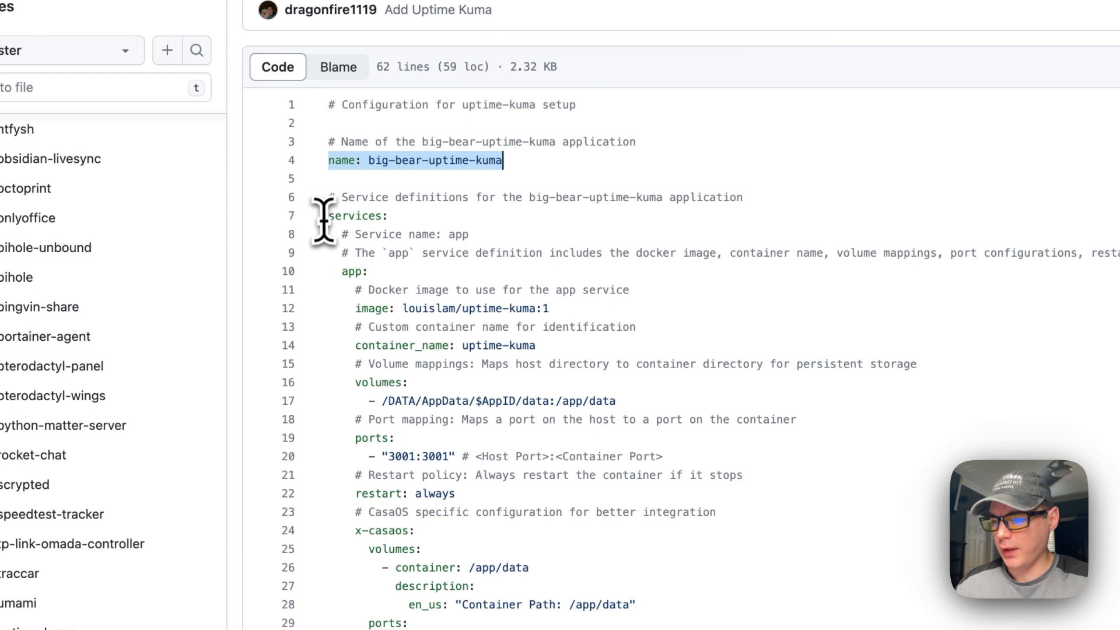
click(328, 217)
drag(328, 217, 467, 212)
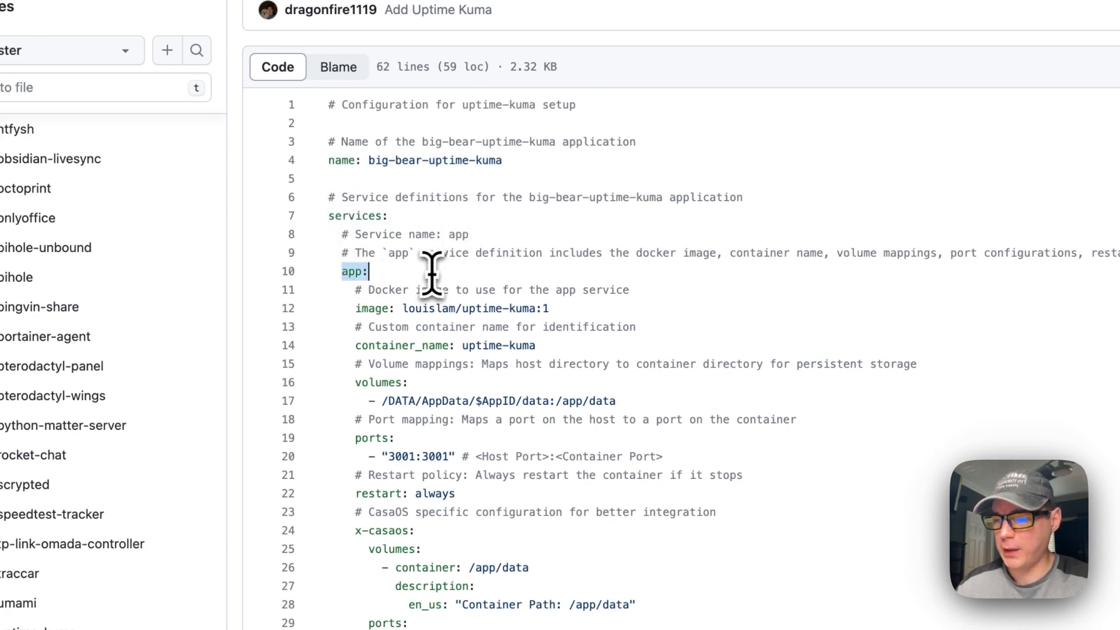
drag(350, 308, 589, 305)
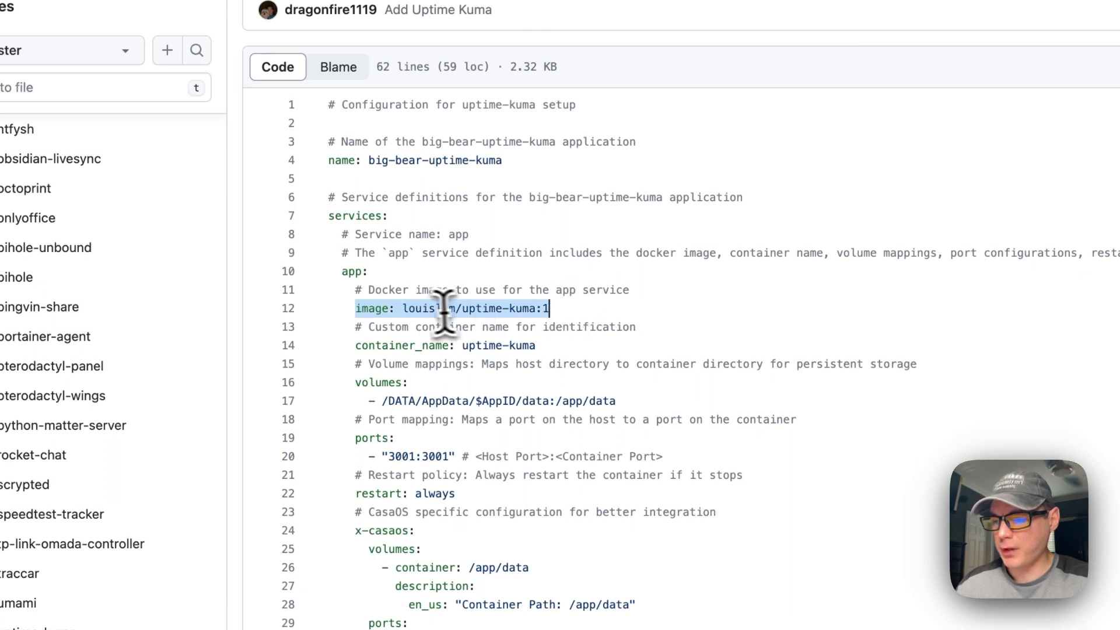
click(403, 308)
double_click(403, 308)
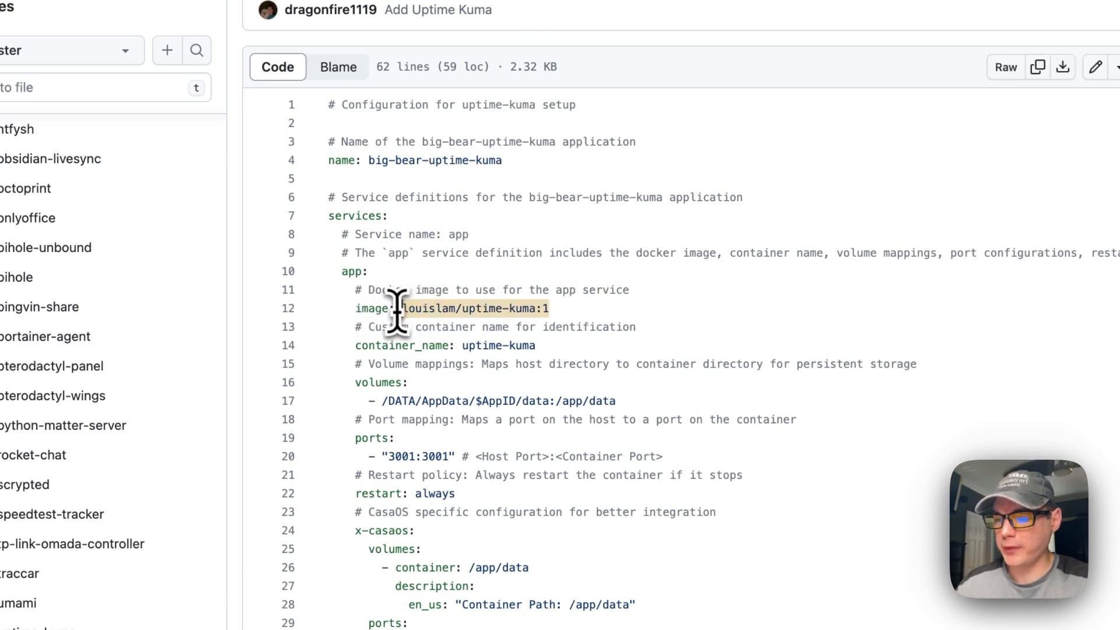
click(543, 312)
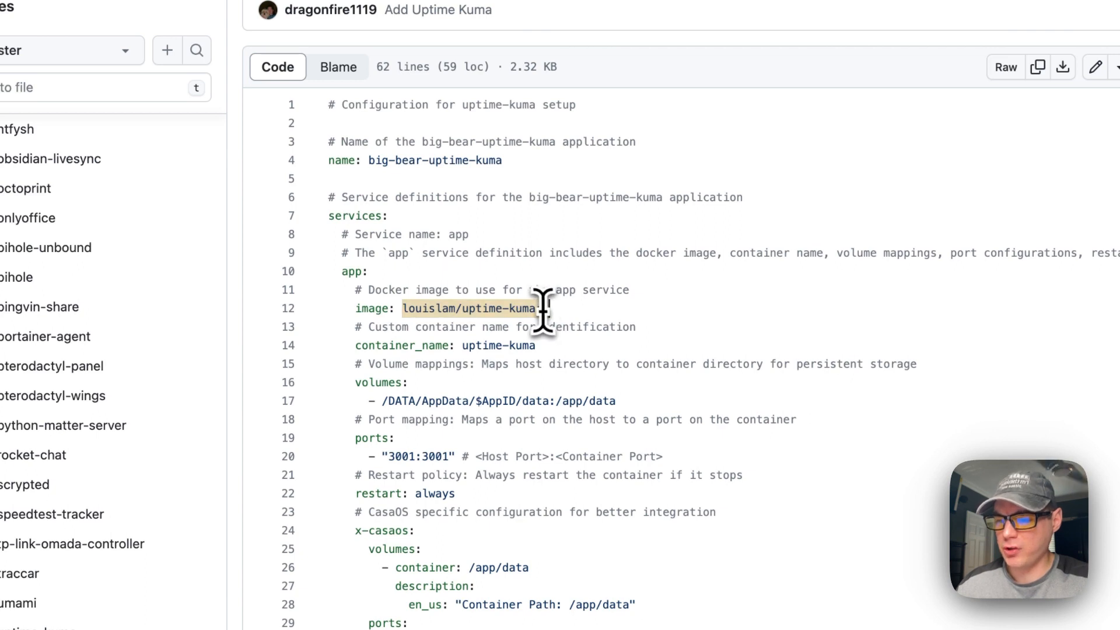
scroll(546, 315, down, 1)
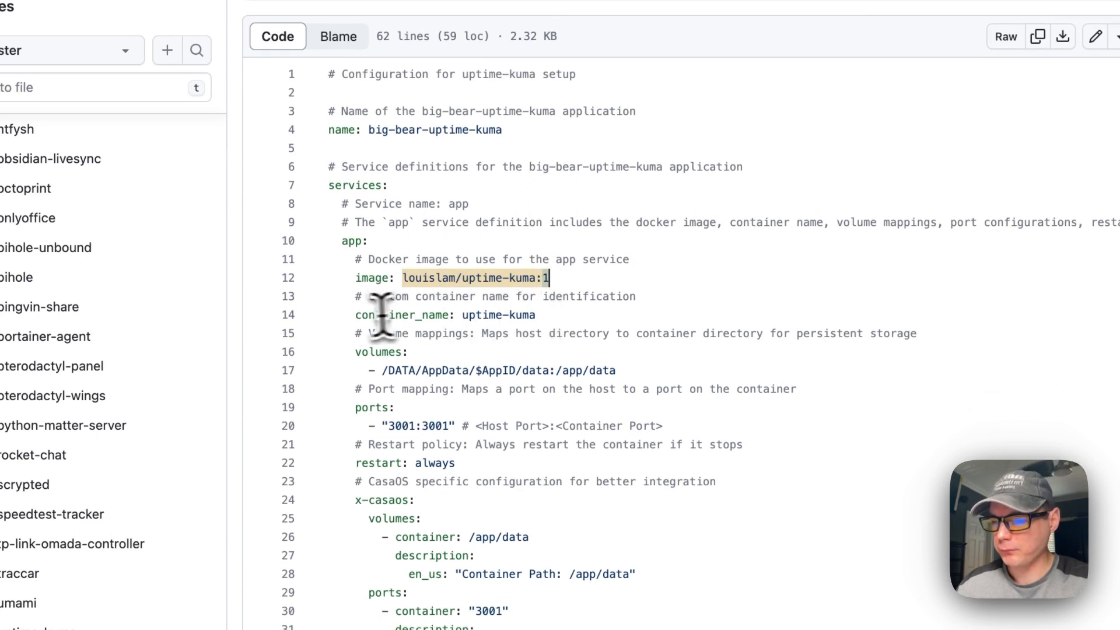
drag(354, 318, 568, 317)
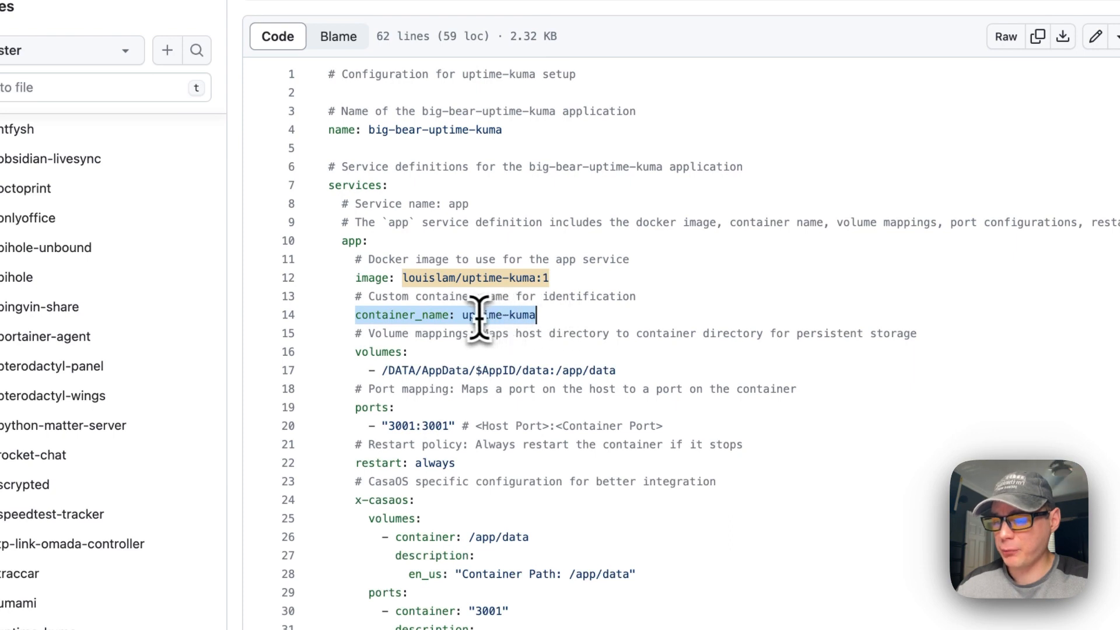
scroll(500, 312, down, 3)
drag(355, 265, 655, 280)
click(379, 285)
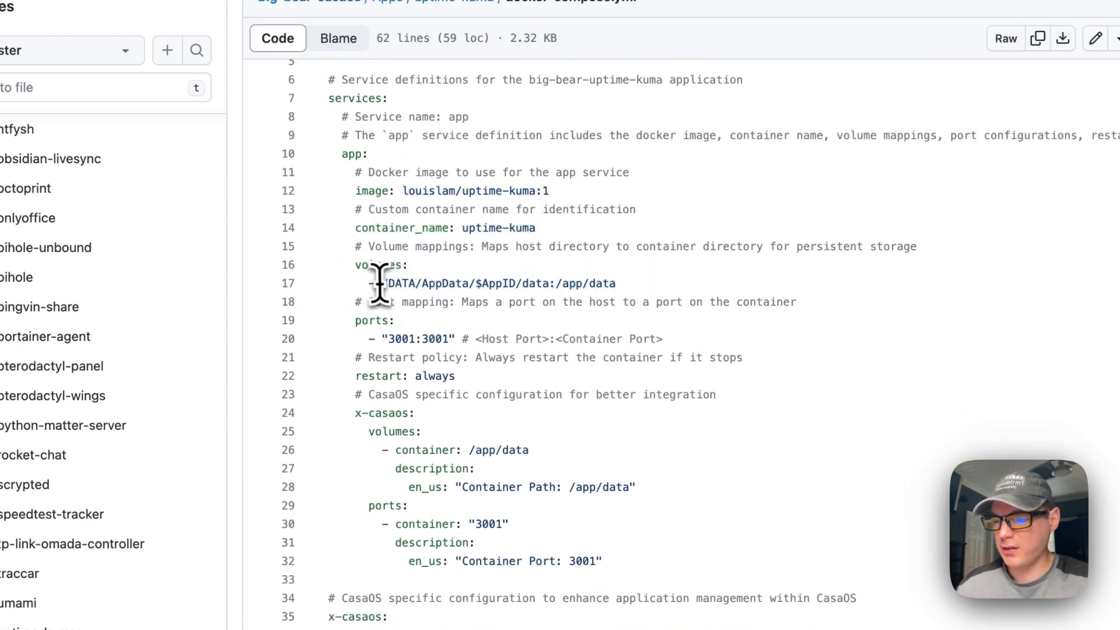
mouse_move(379, 284)
mouse_down()
mouse_move(602, 286)
mouse_move(379, 285)
mouse_up()
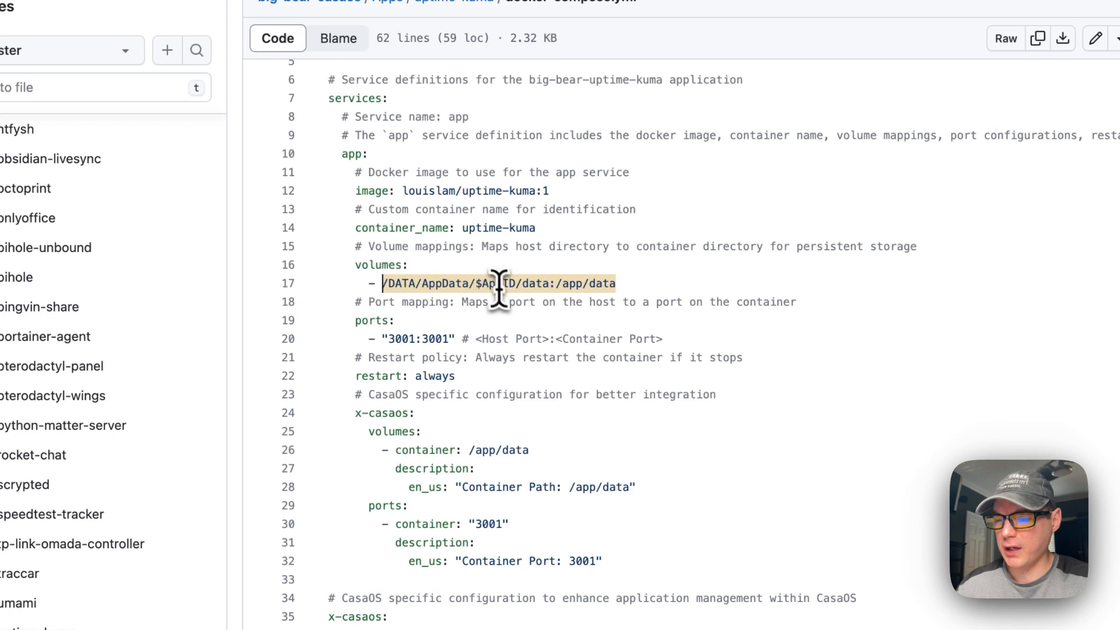
scroll(409, 233, up, 3)
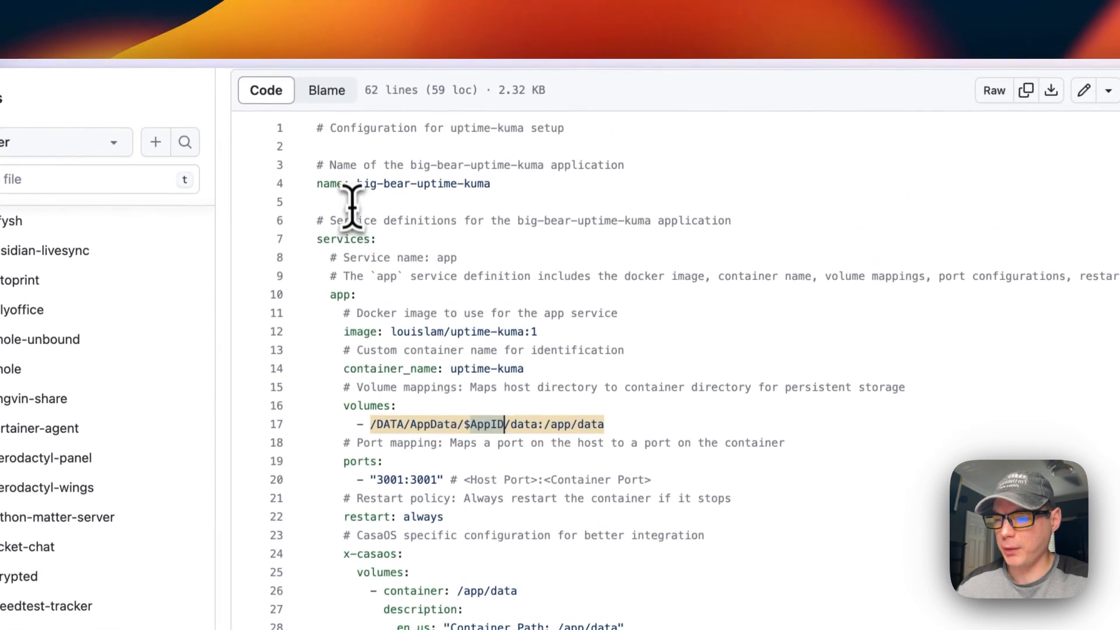
drag(317, 187, 557, 188)
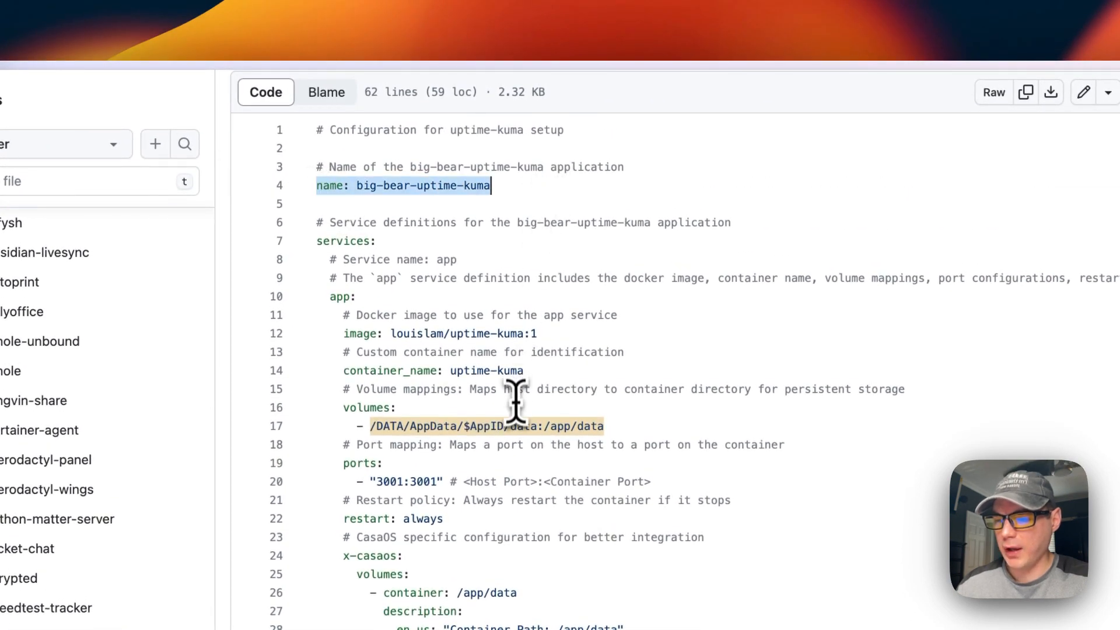
double_click(519, 423)
drag(374, 428, 645, 426)
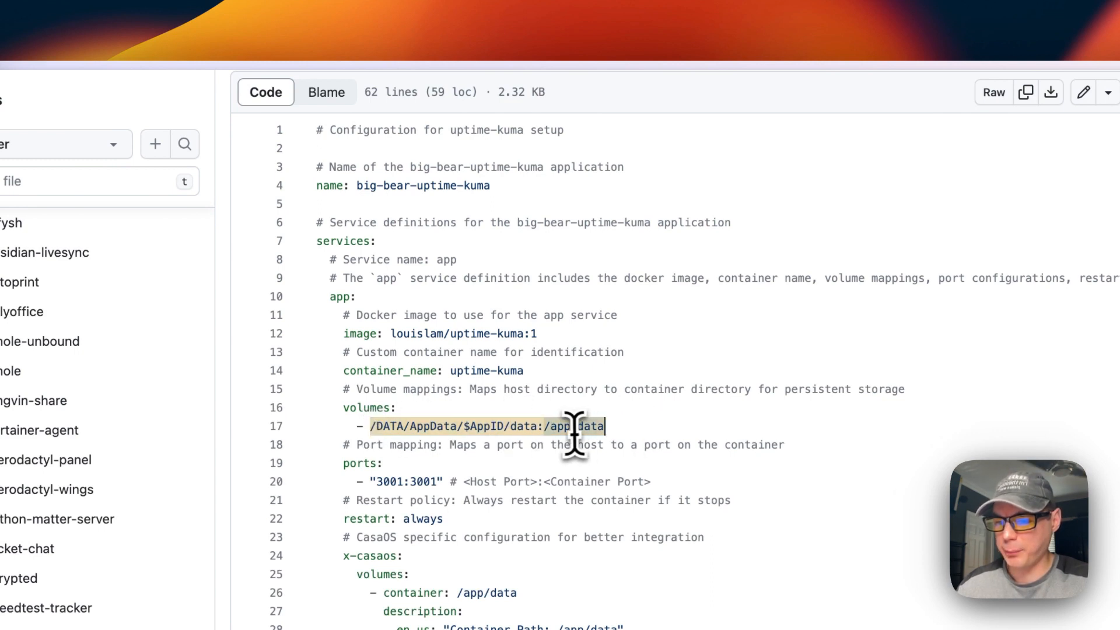
scroll(554, 444, down, 1)
drag(346, 419, 393, 448)
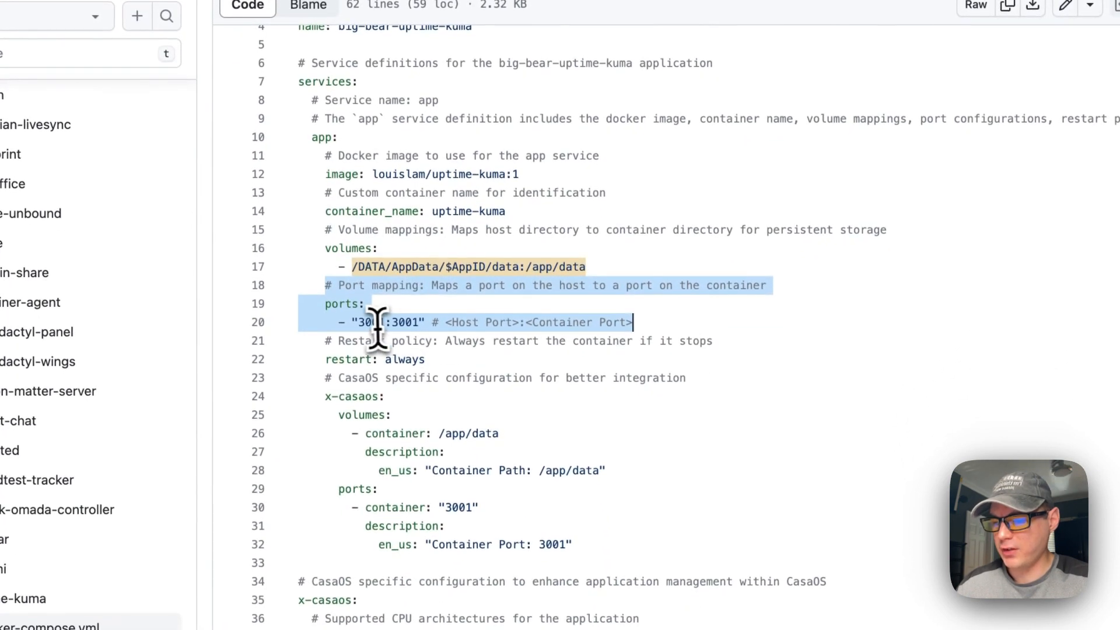
double_click(388, 451)
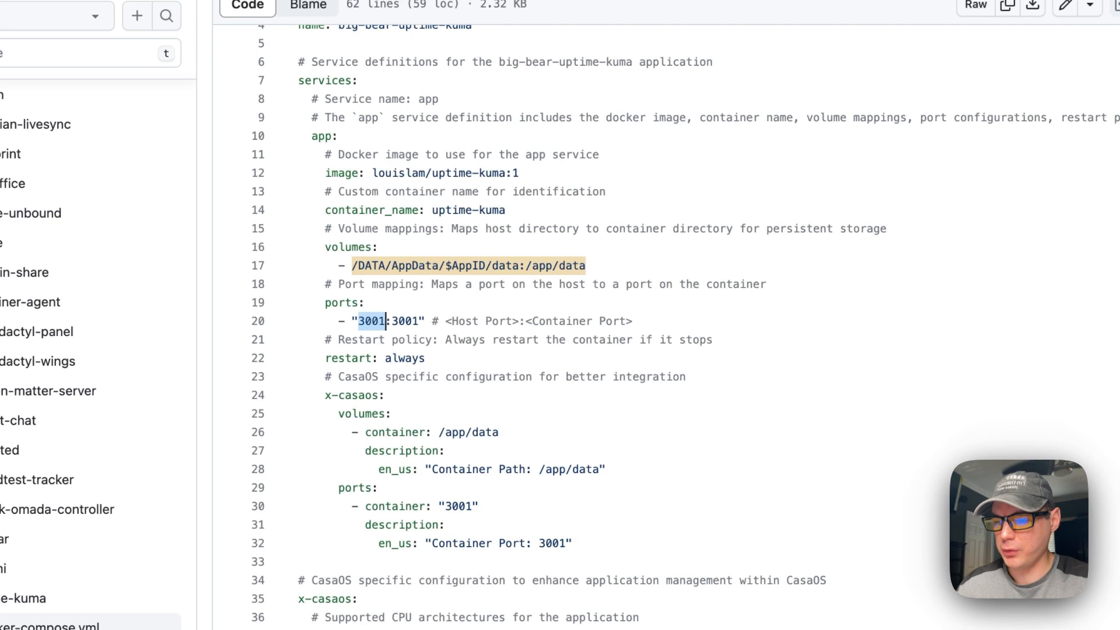
scroll(362, 327, down, 1)
drag(326, 320, 600, 319)
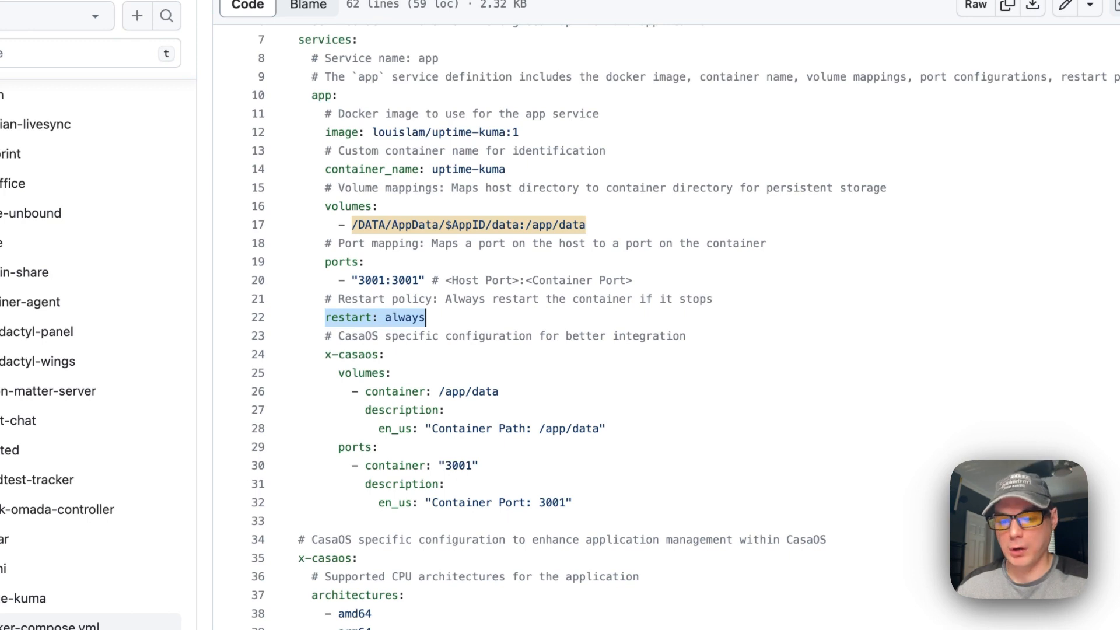
drag(324, 354, 589, 493)
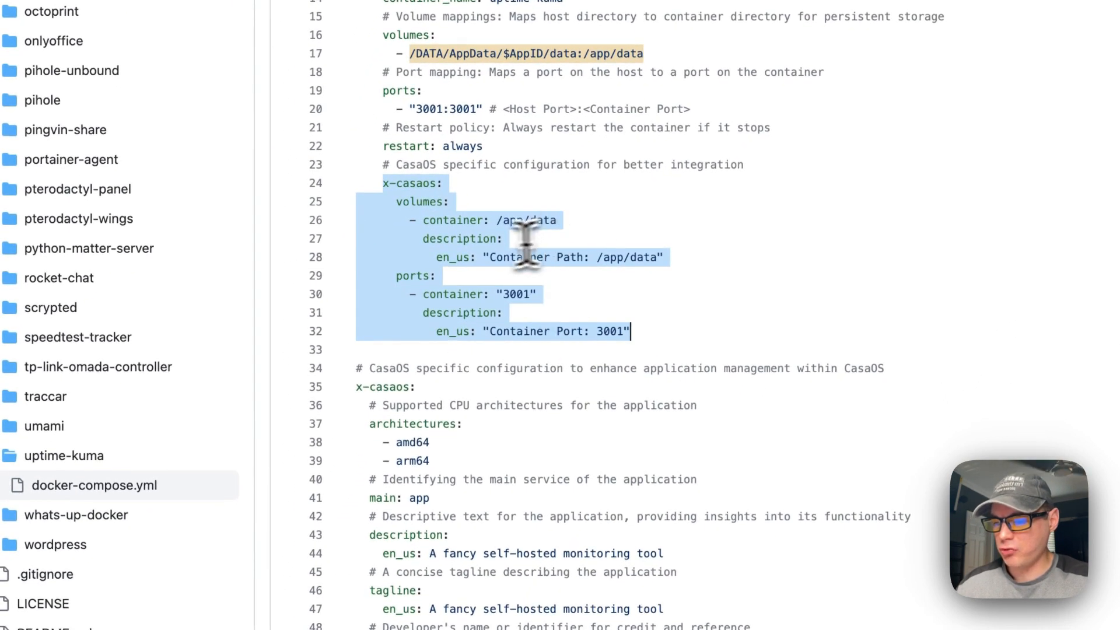
Select the top-level x-casaos section, highlighting every x-casaos occurrence and the architectures line
scroll(430, 304, down, 5)
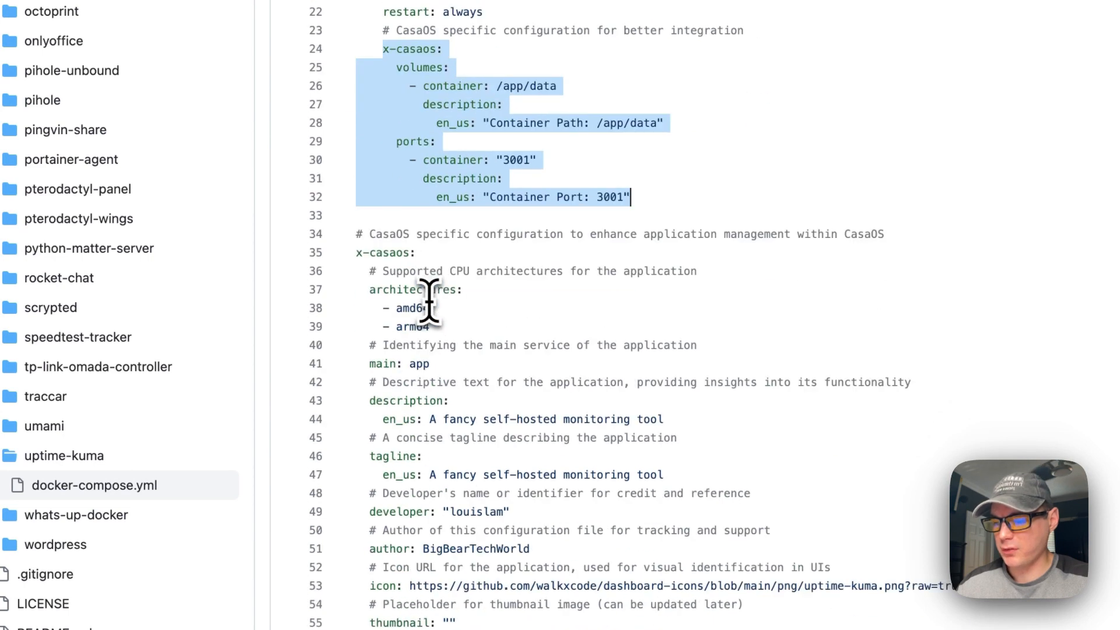
click(431, 292)
drag(358, 209, 508, 515)
click(424, 220)
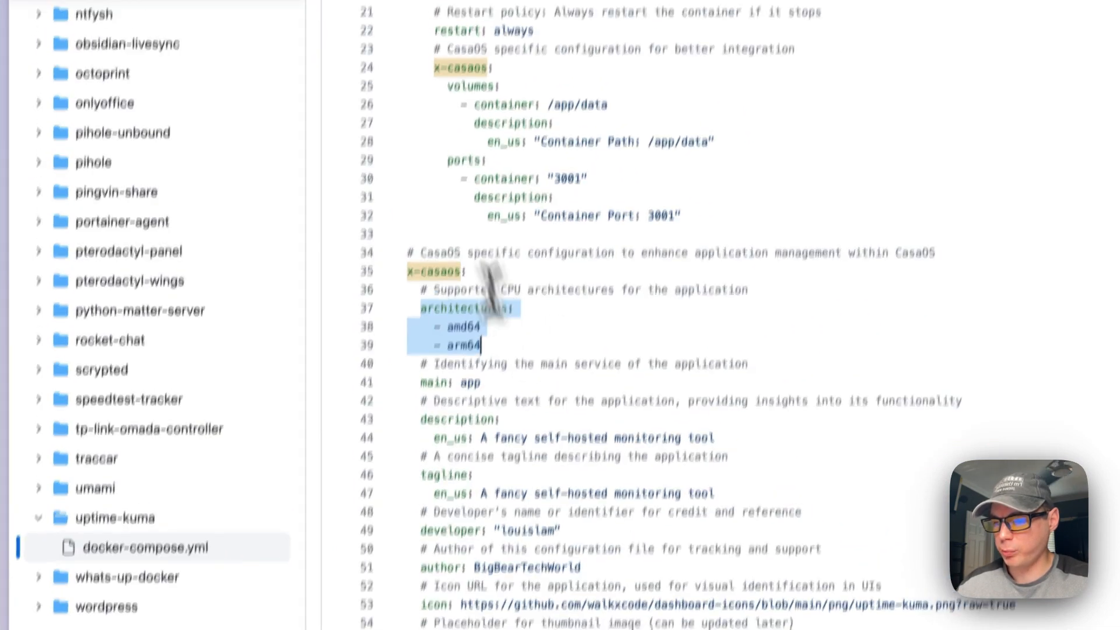
click(456, 428)
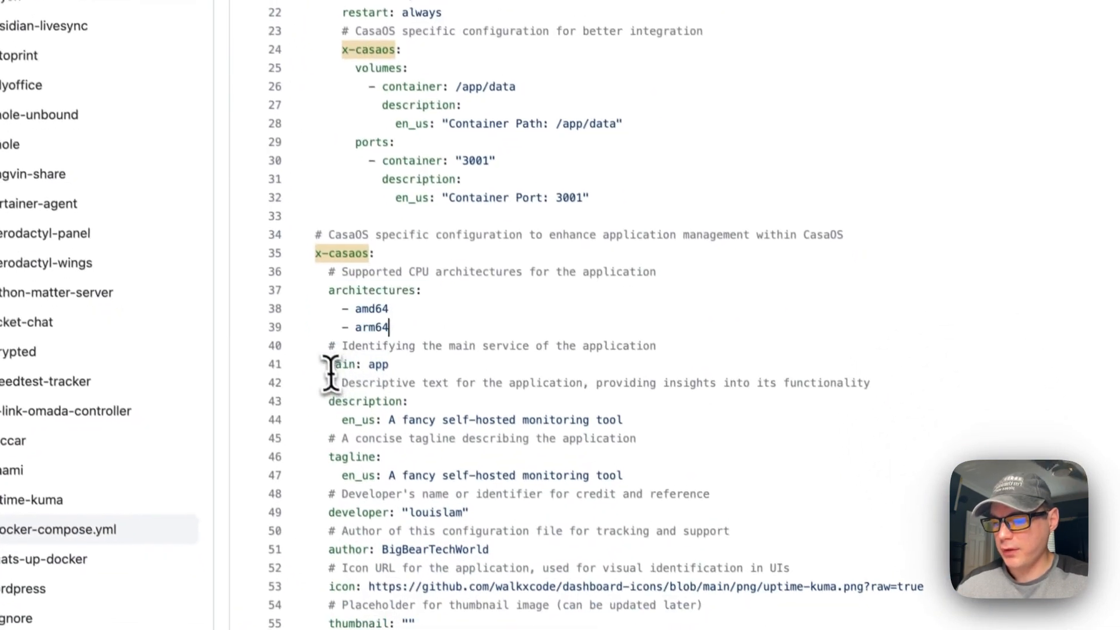
drag(374, 463, 544, 467)
scroll(435, 444, up, 5)
Select the app service name, description, author, icon URL and empty thumbnail entries
double_click(327, 283)
scroll(331, 277, down, 8)
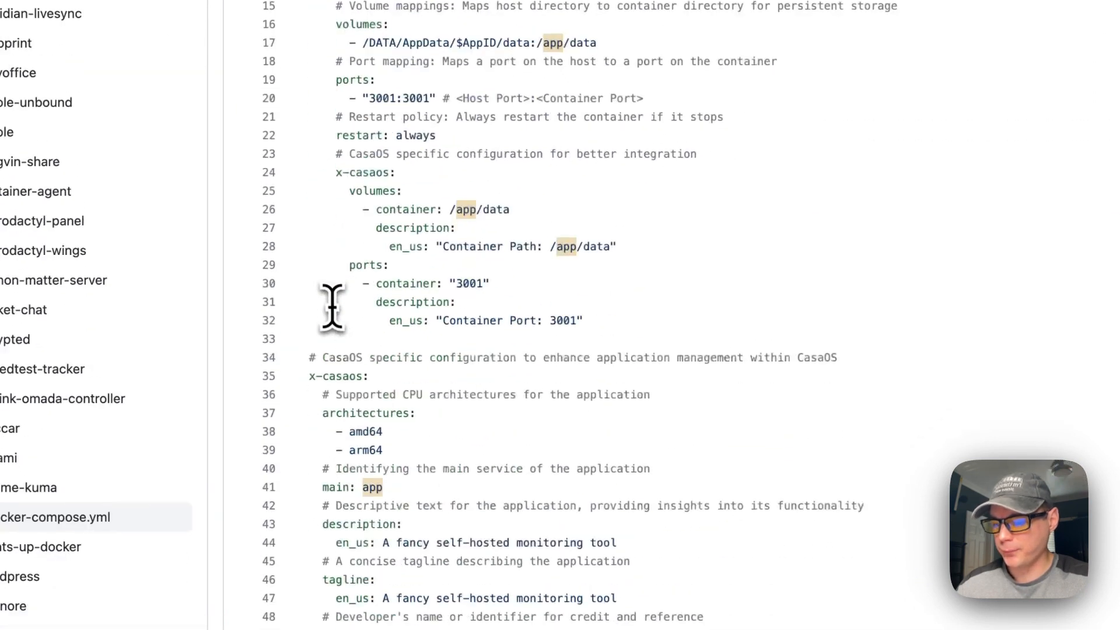
drag(324, 388, 665, 407)
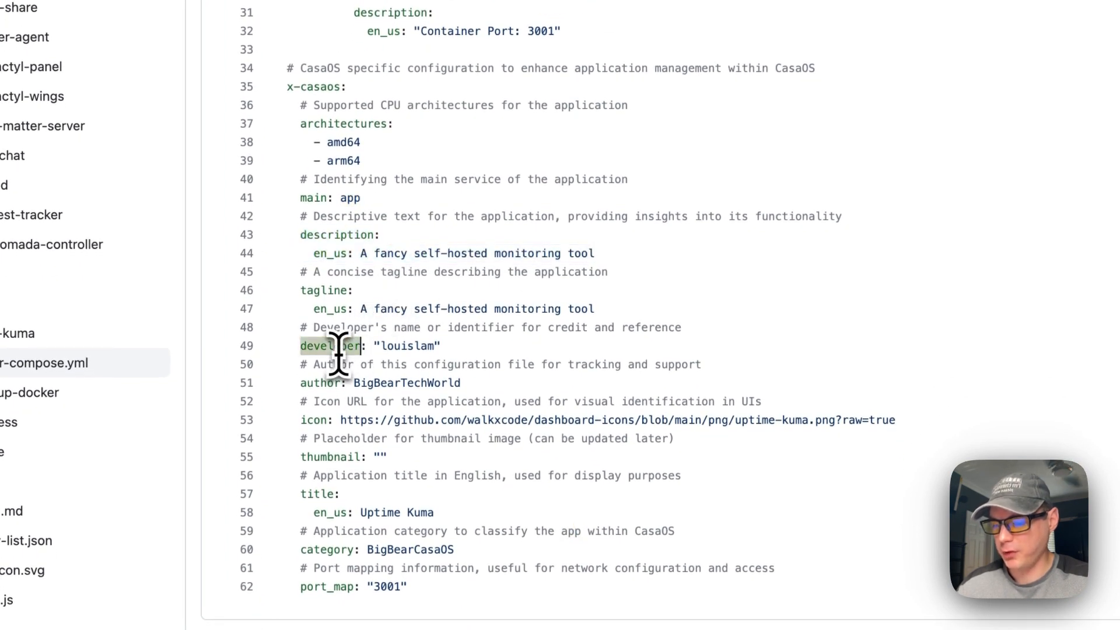
double_click(318, 383)
drag(301, 420, 849, 420)
drag(408, 332, 1064, 339)
drag(335, 369, 446, 371)
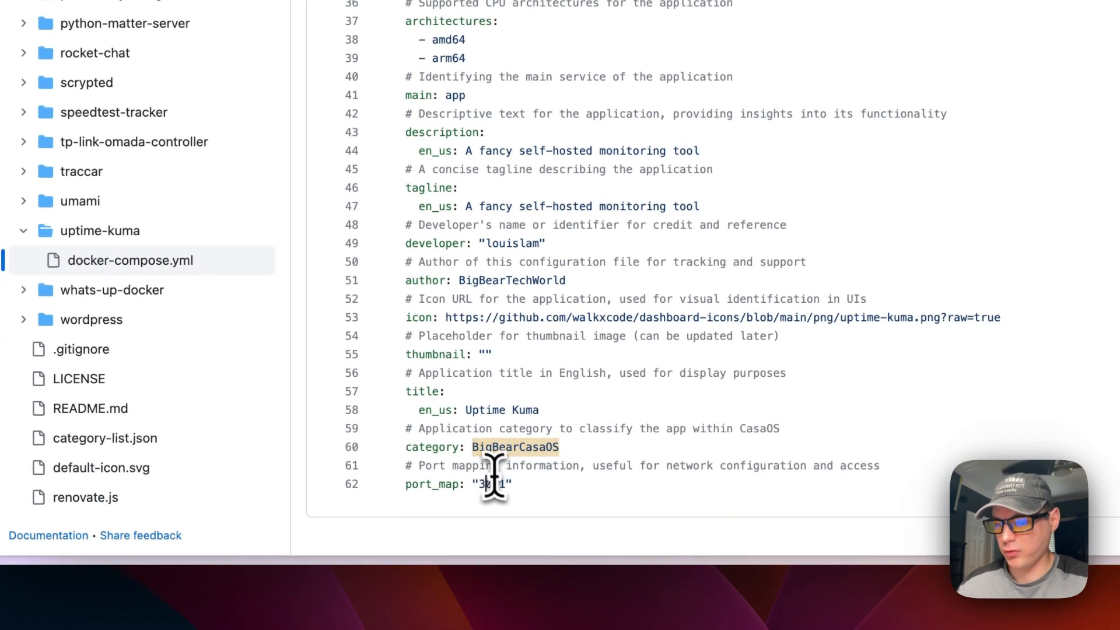
scroll(470, 302, up, 4)
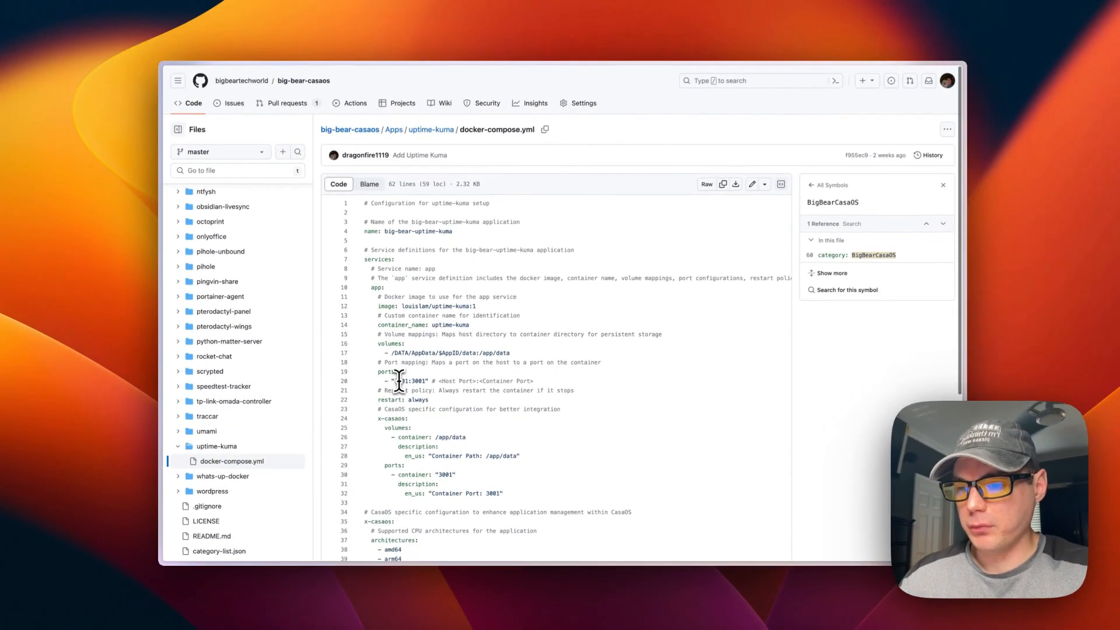
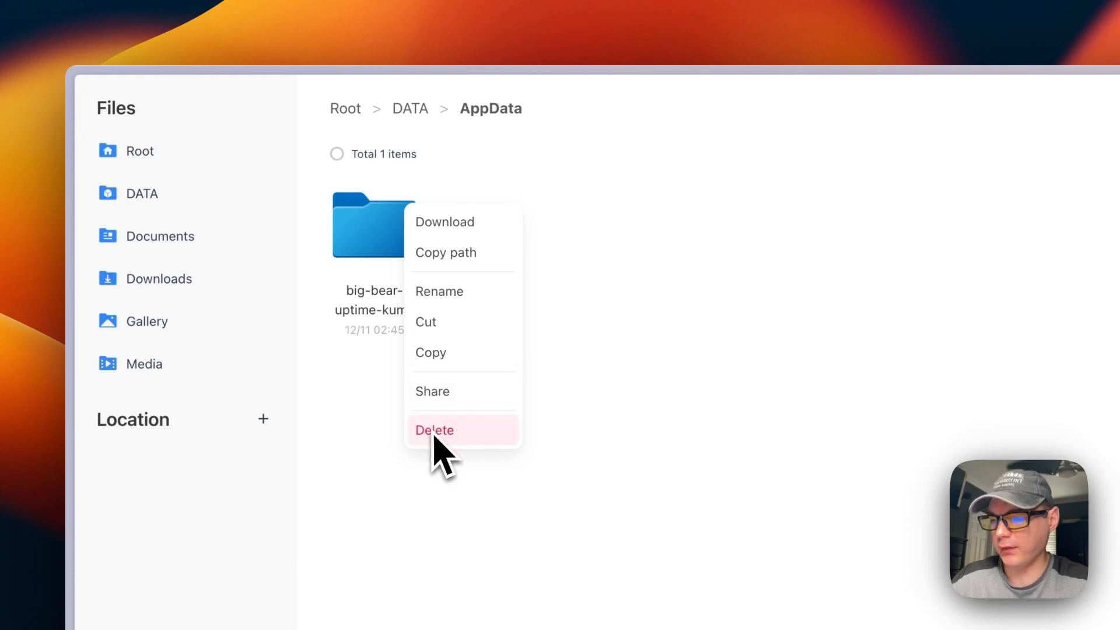
Open the big-bear-uptime-kuma folder and its data subfolder to view the six items
click(378, 430)
double_click(370, 256)
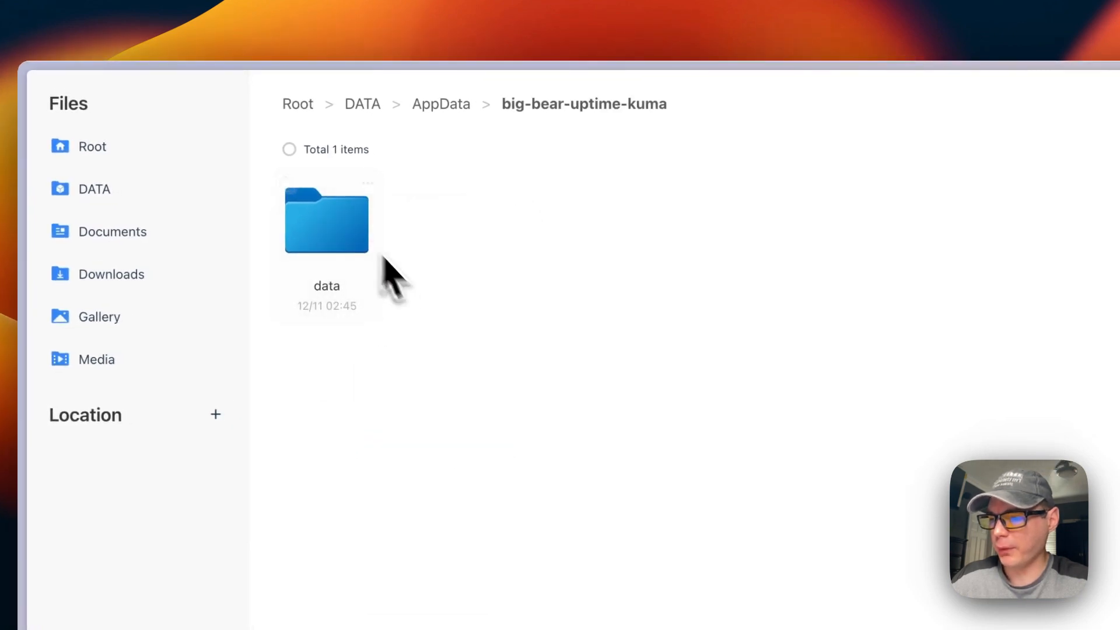
double_click(338, 258)
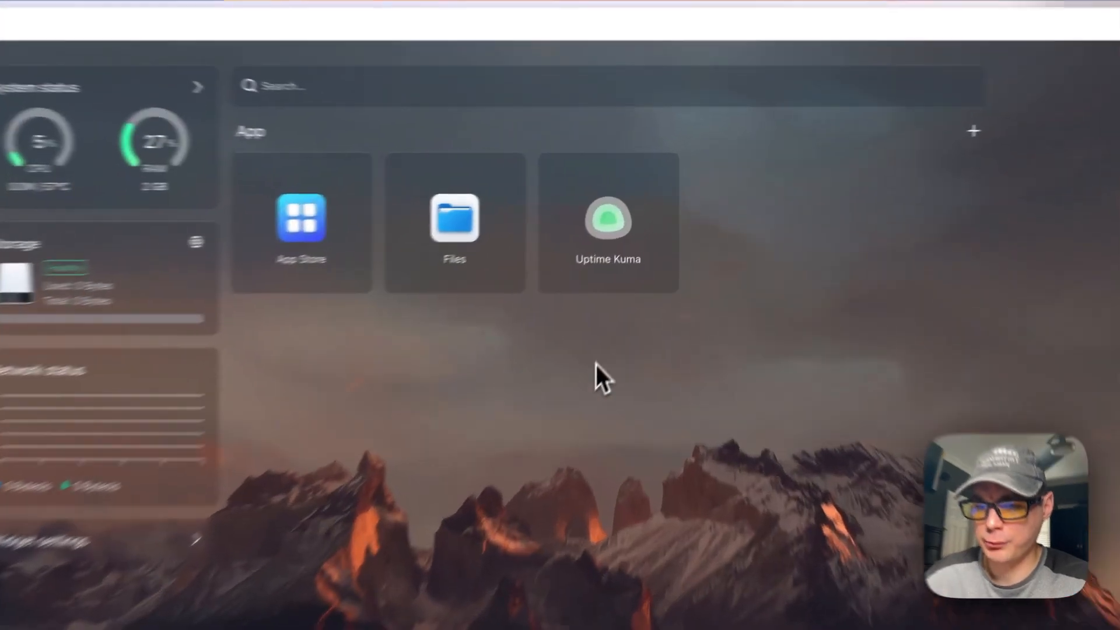
Add the tip note 'Testing' to the Uptime Kuma app and save it
mouse_move(663, 232)
click(661, 175)
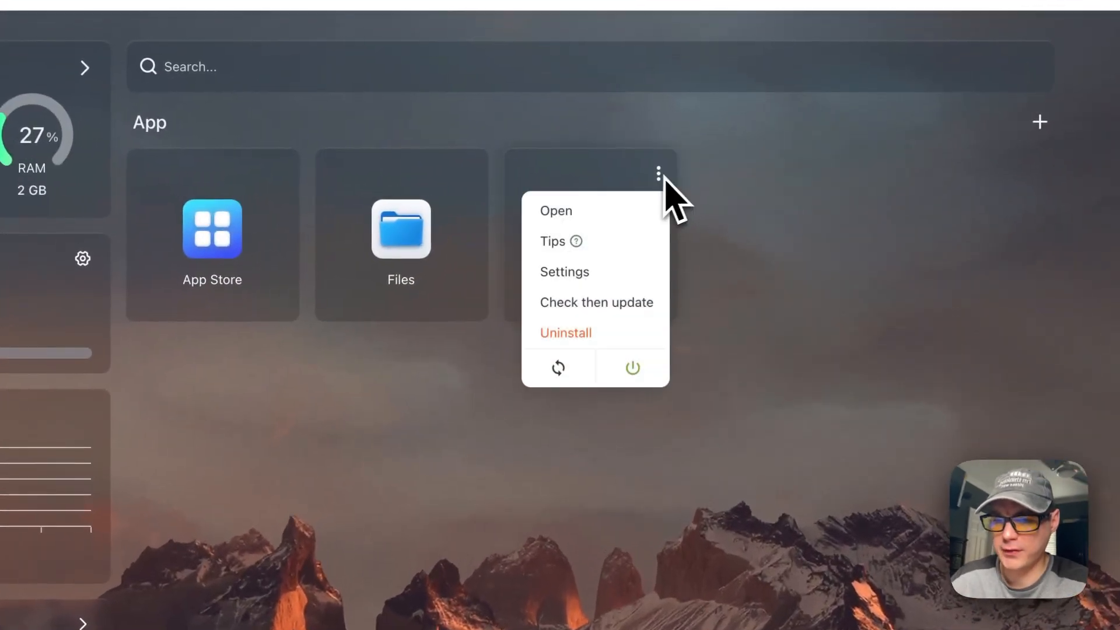
click(583, 241)
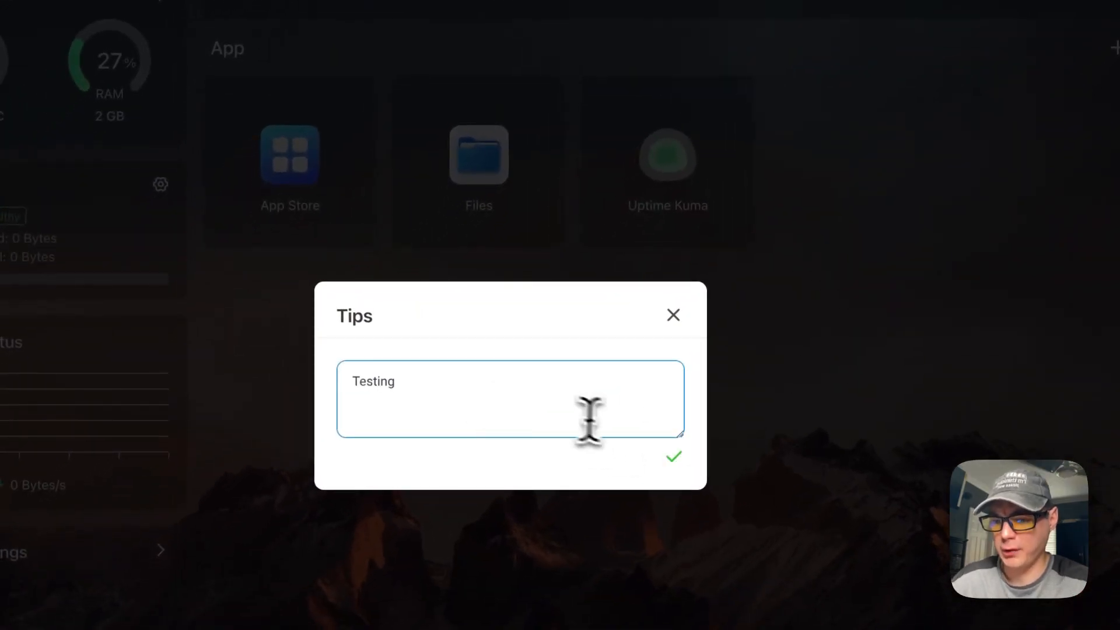
click(671, 459)
click(673, 315)
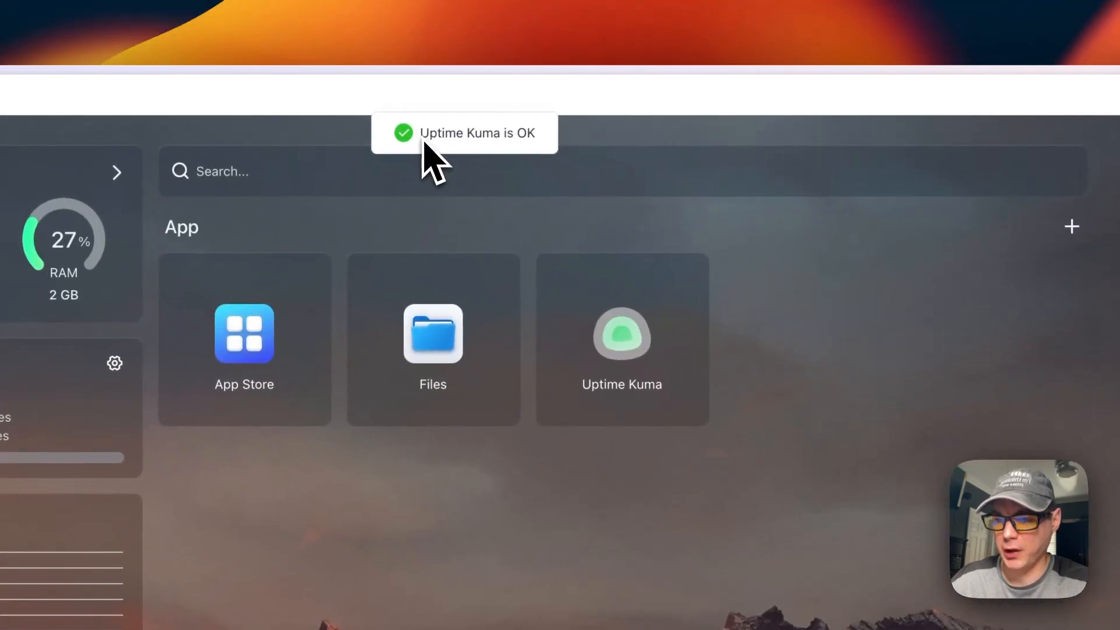
Reopen the tip to confirm 'Testing' was saved, then open Uptime Kuma's container settings
click(690, 279)
click(677, 346)
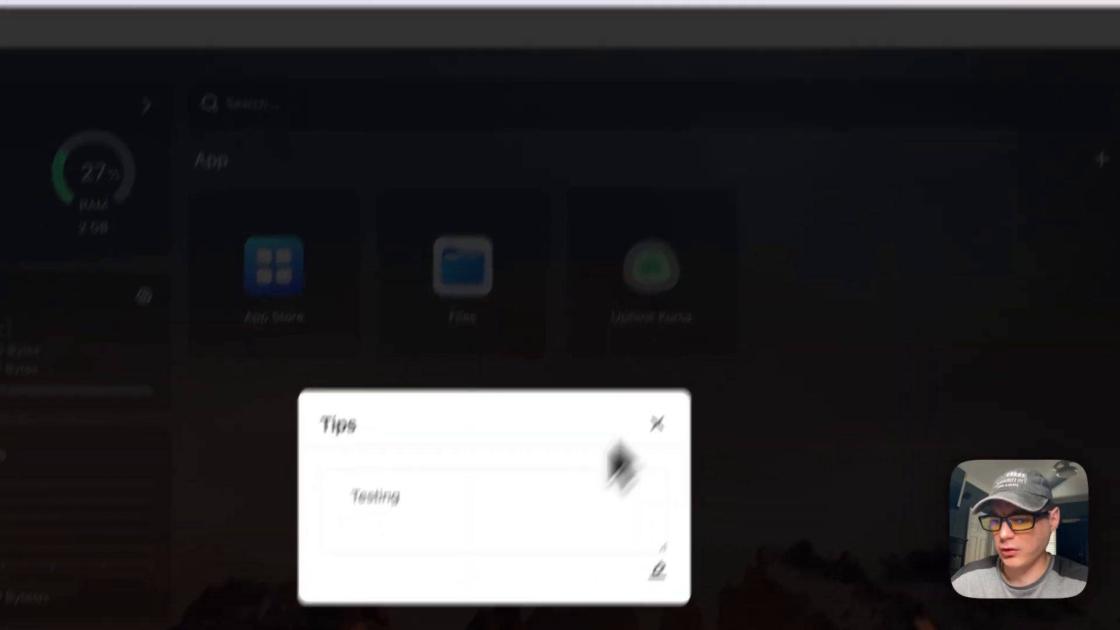
click(647, 440)
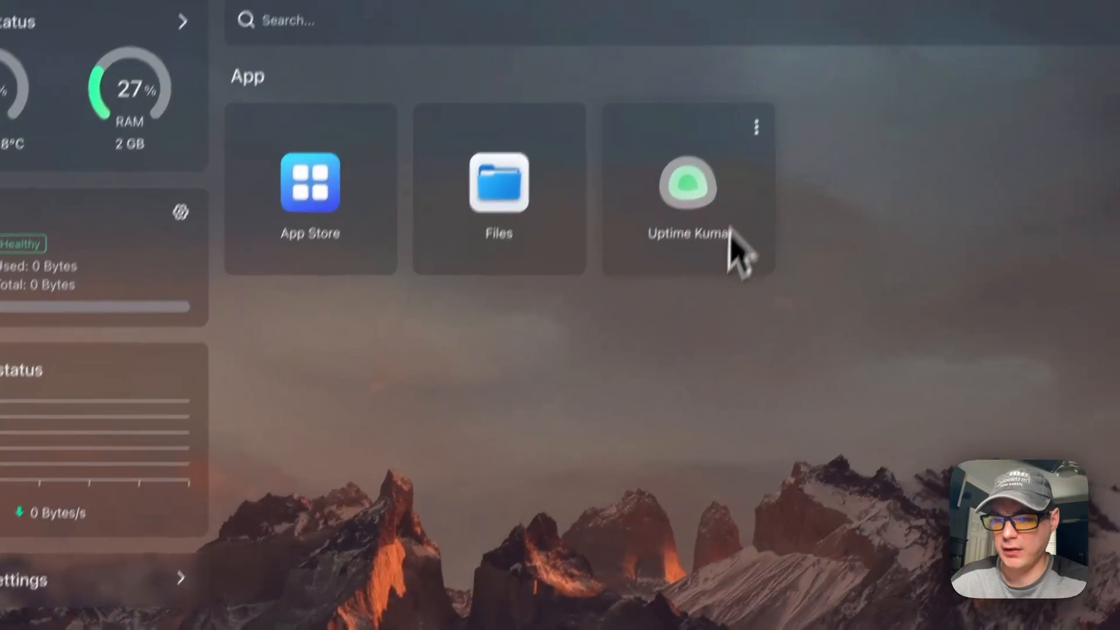
click(761, 116)
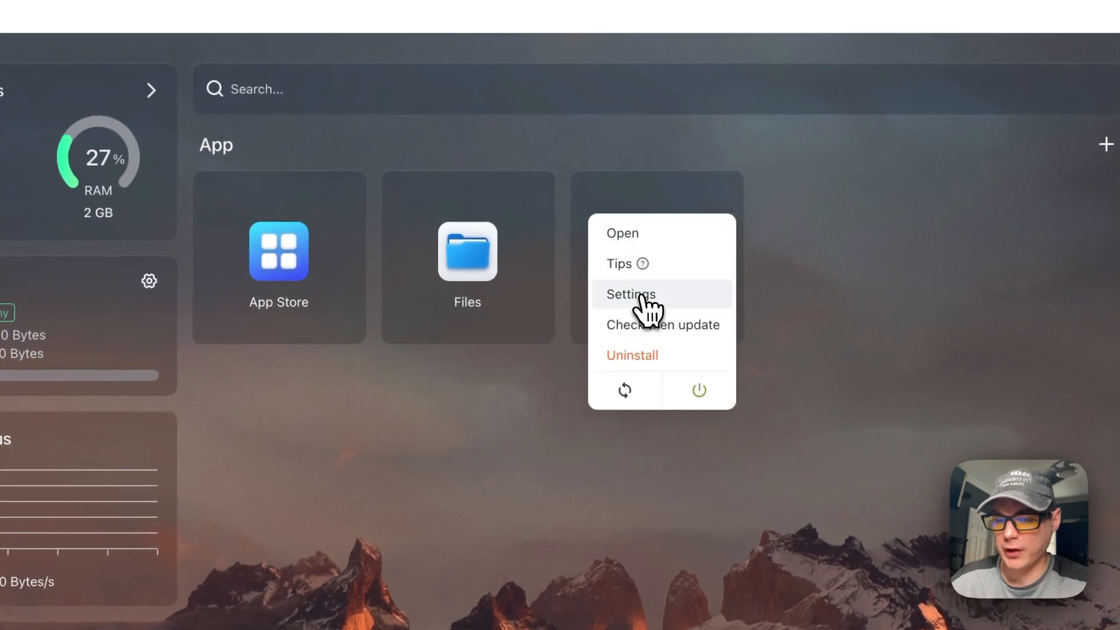
click(641, 297)
Review Uptime Kuma's container settings, terminal listing and startup logs, then close them
scroll(430, 368, down, 10)
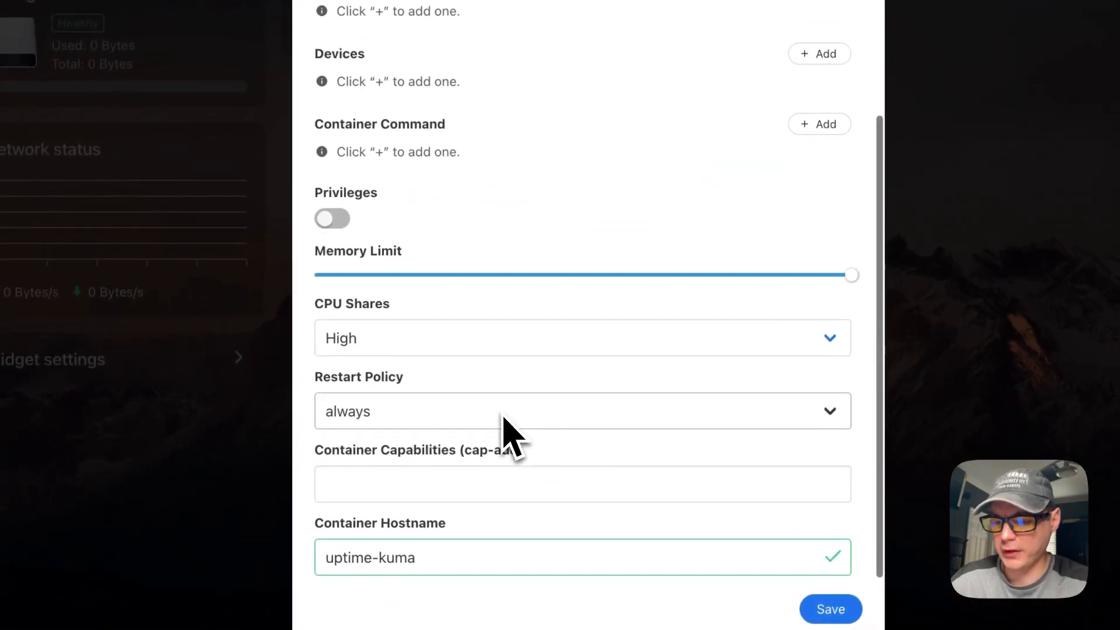
scroll(776, 490, up, 10)
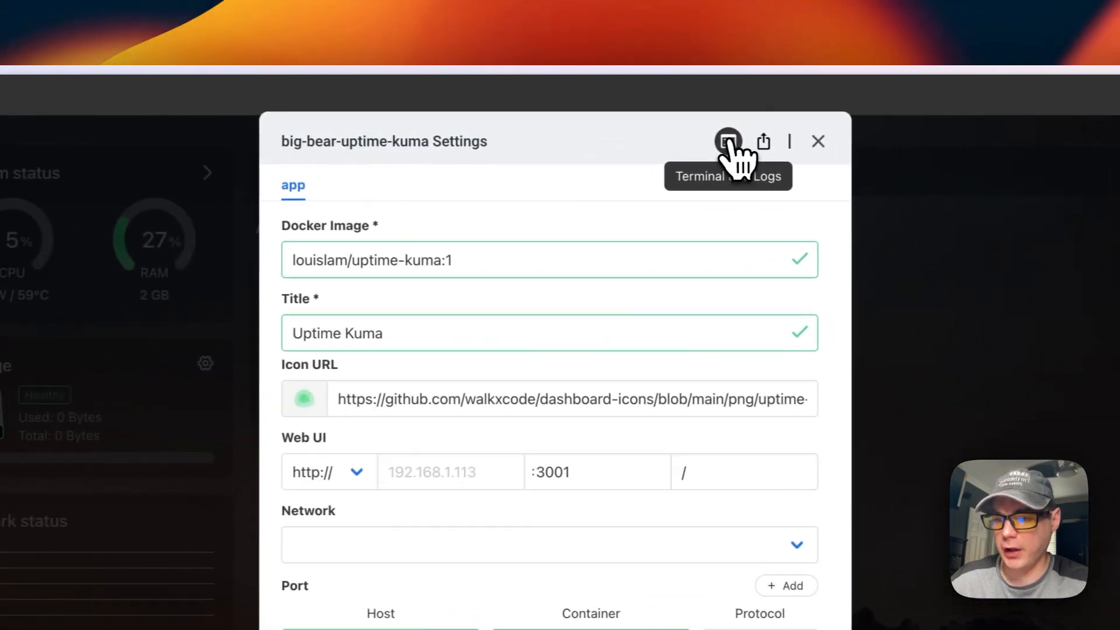
click(729, 143)
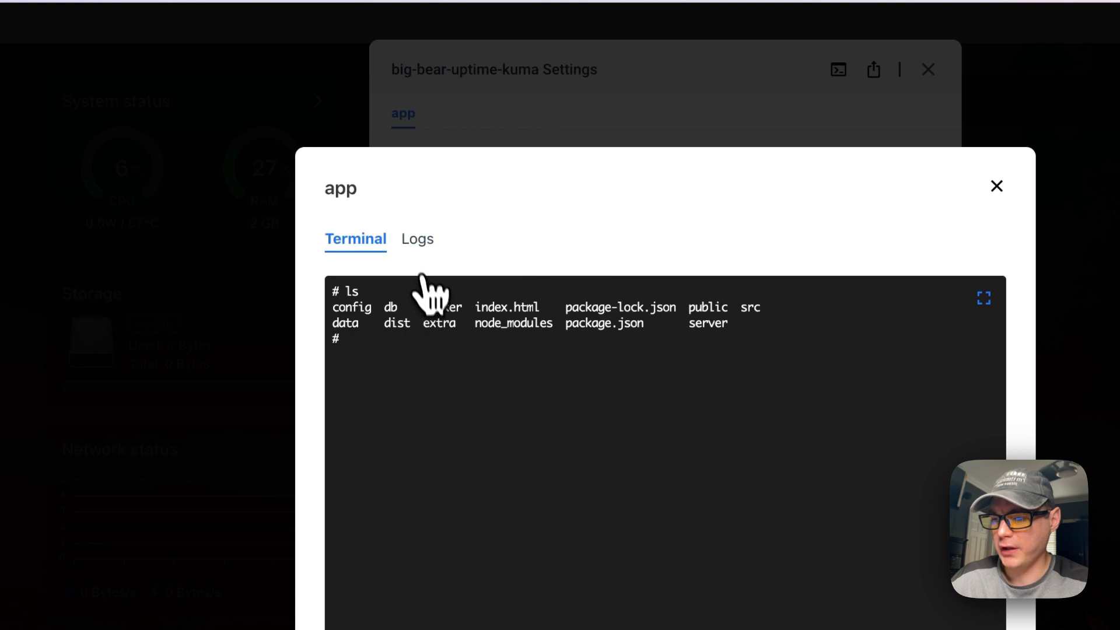
click(418, 240)
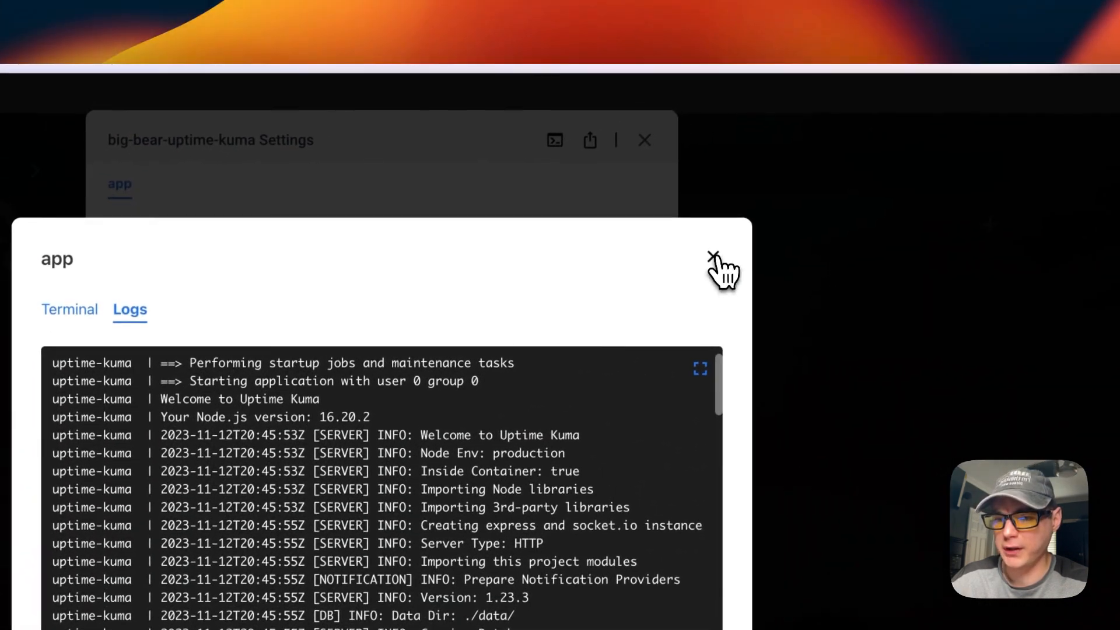
click(713, 257)
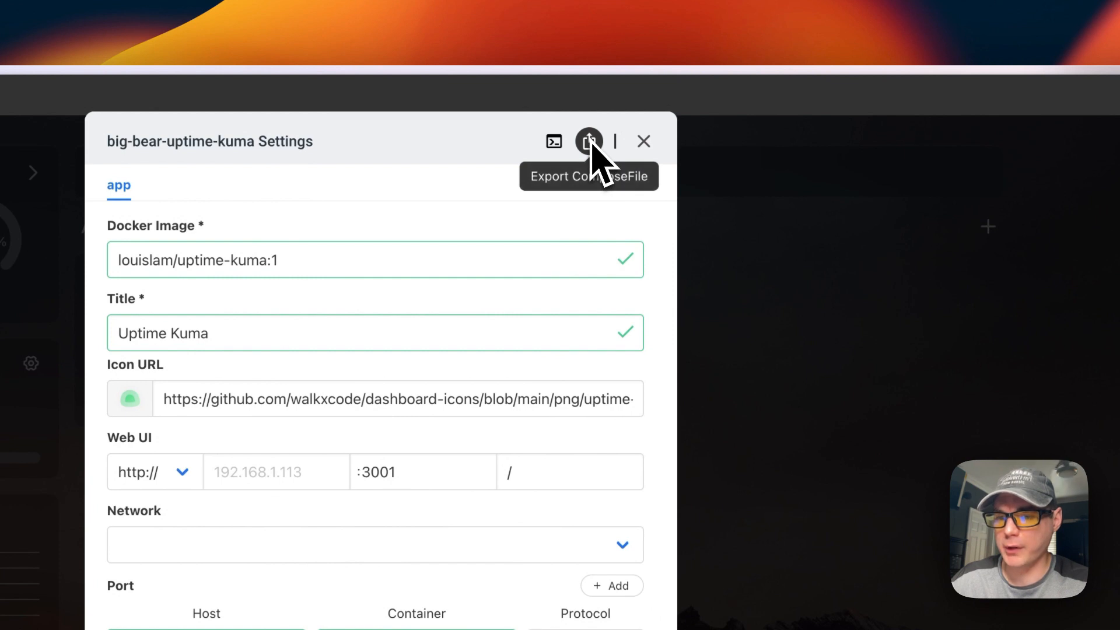
click(643, 142)
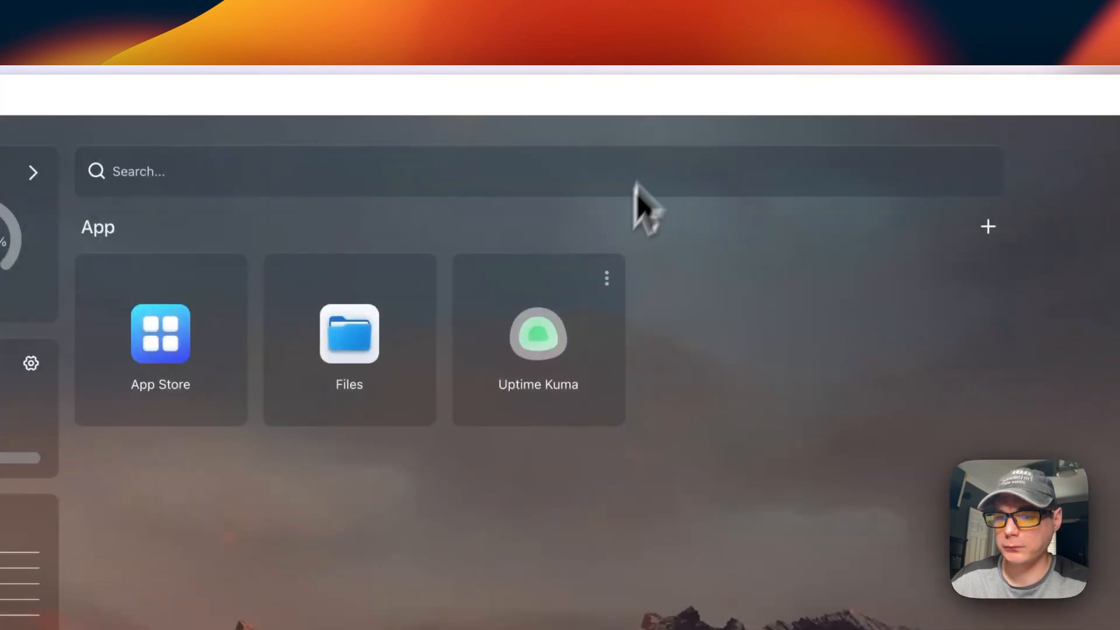
Check big-bear-uptime-kuma for updates and toggle its power from the tile's menu
click(606, 279)
click(520, 408)
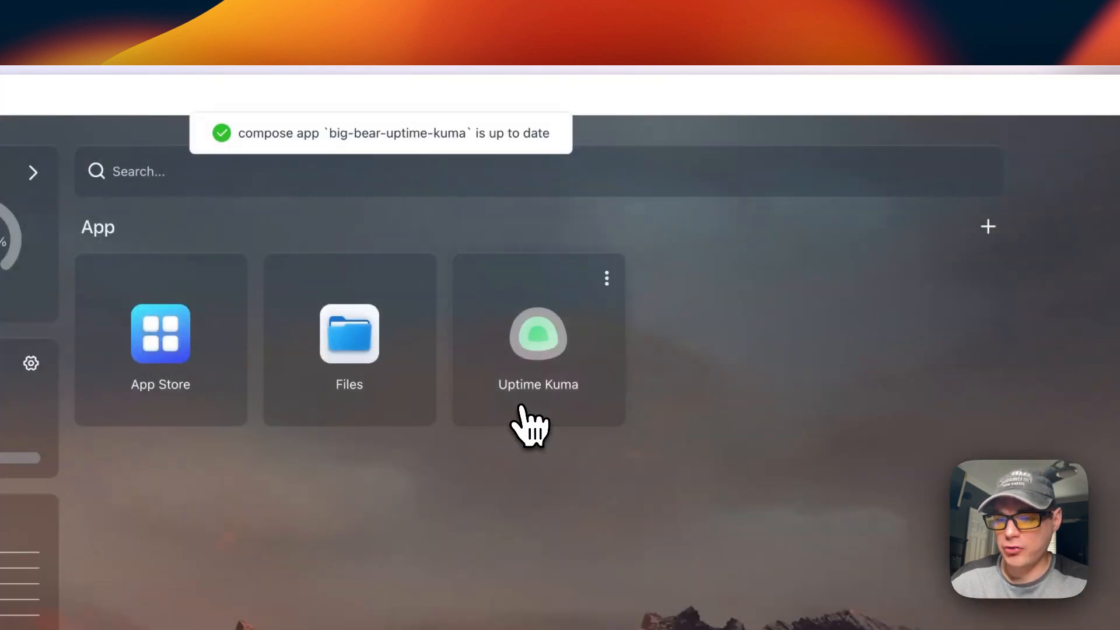
scroll(524, 425, left, 3)
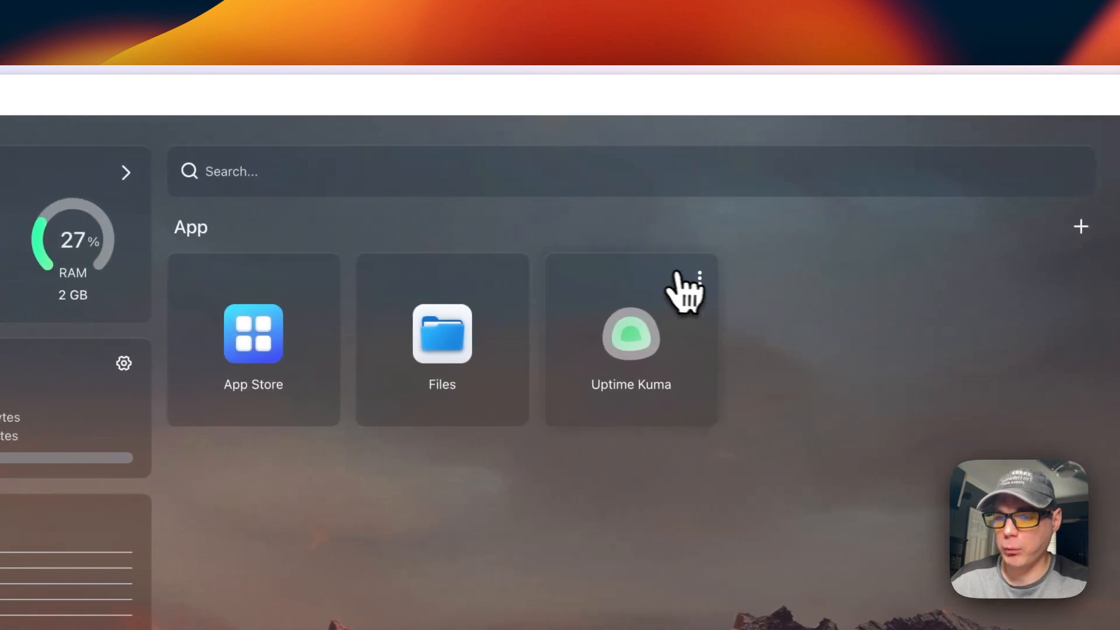
click(699, 274)
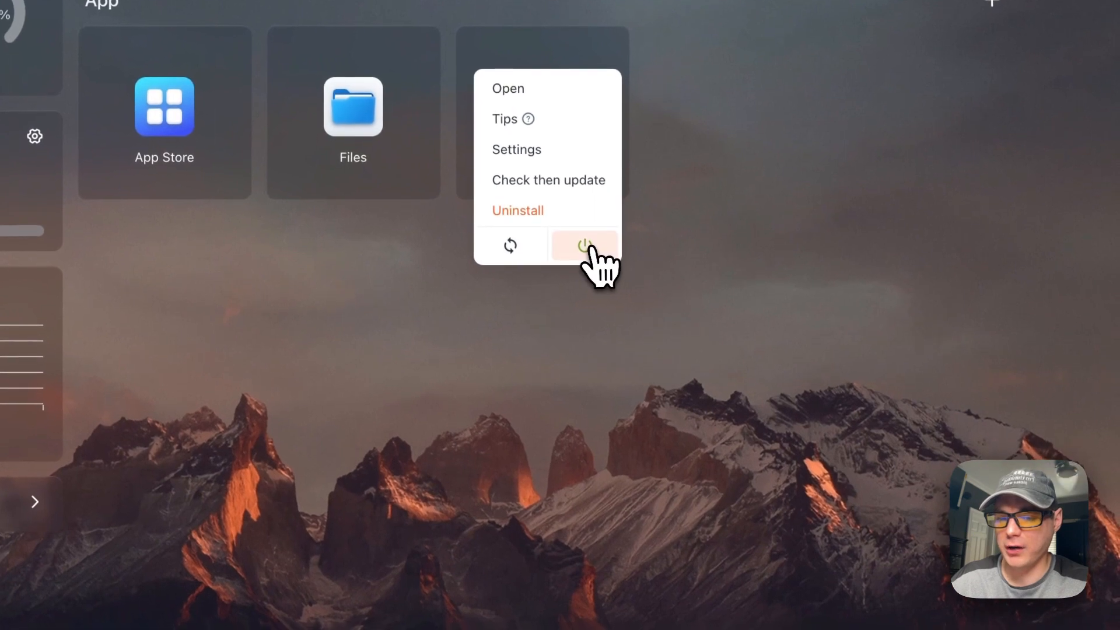
click(589, 248)
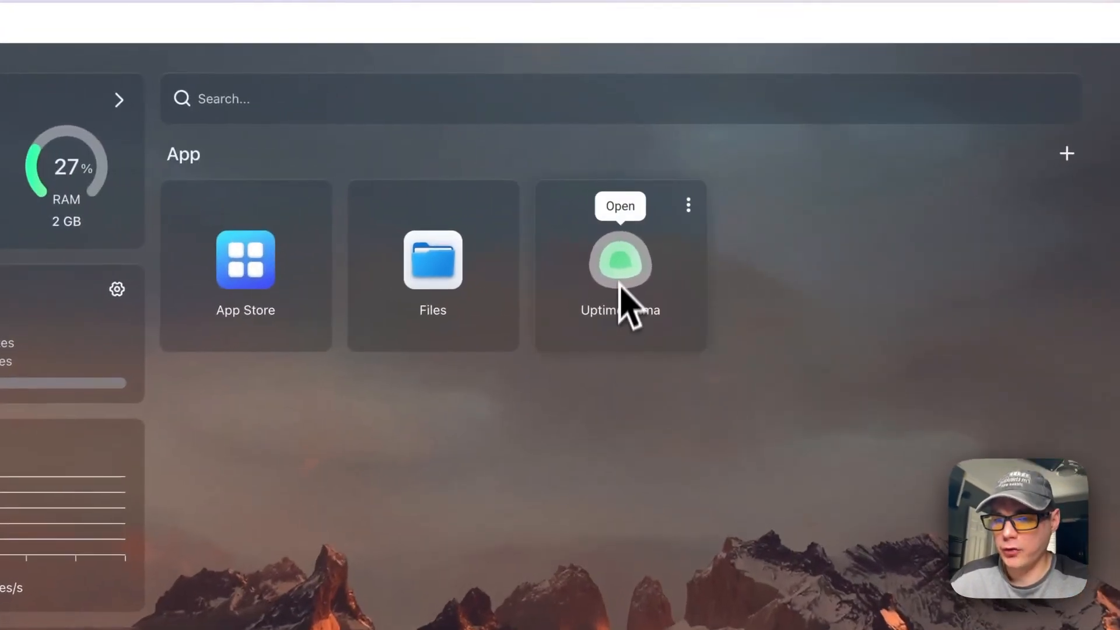
click(688, 205)
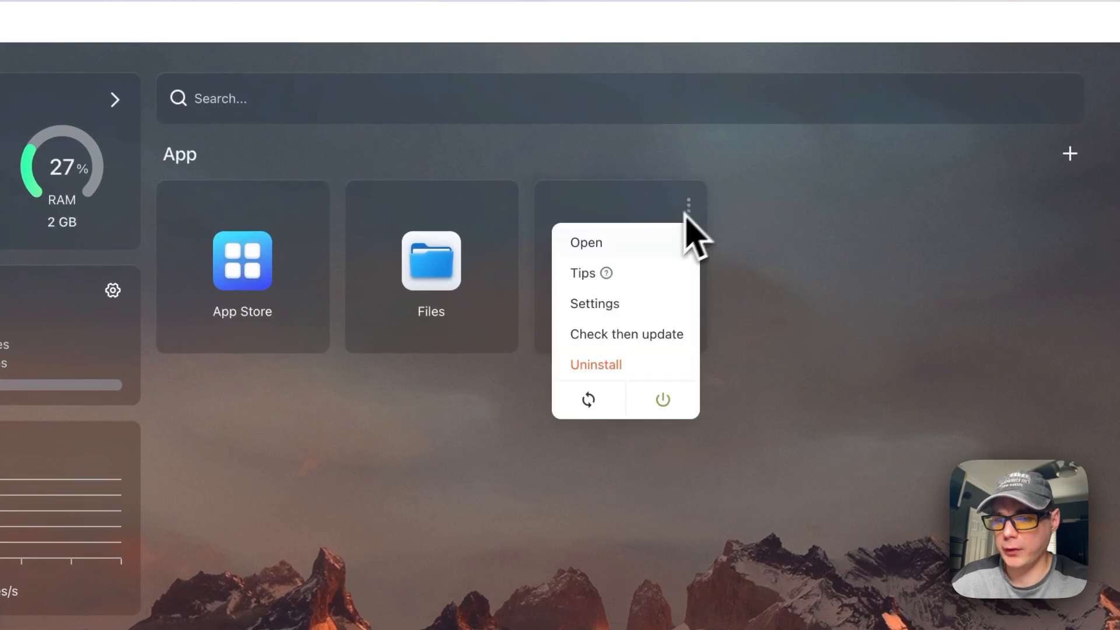
click(740, 257)
Launch Uptime Kuma and create the admin account, replacing the rejected weak password
click(648, 277)
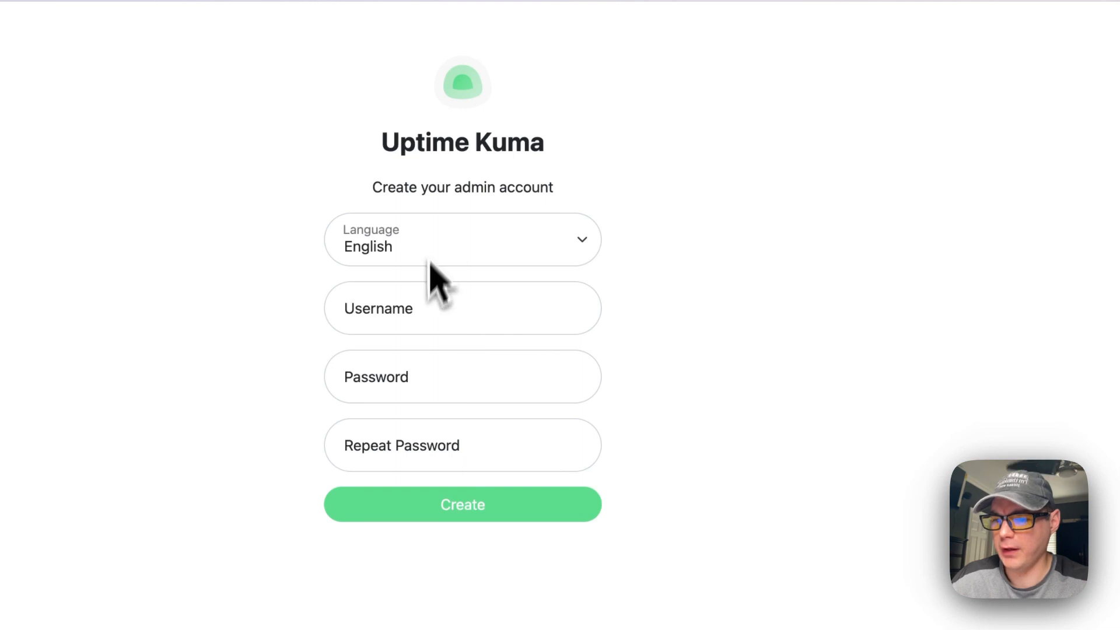
drag(374, 188, 685, 211)
click(427, 316)
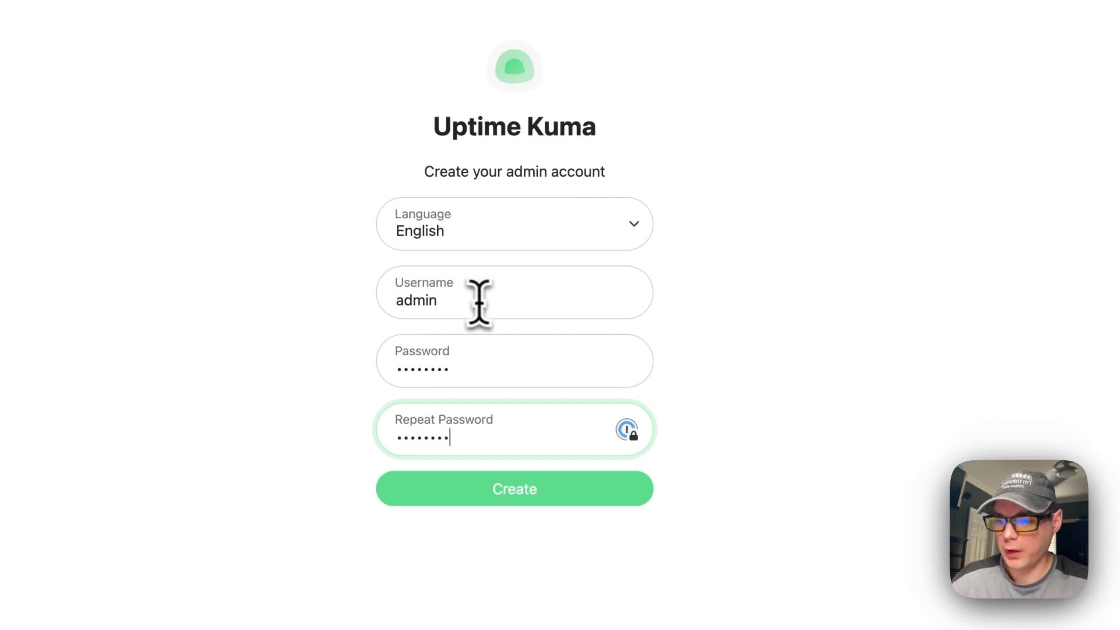
click(474, 492)
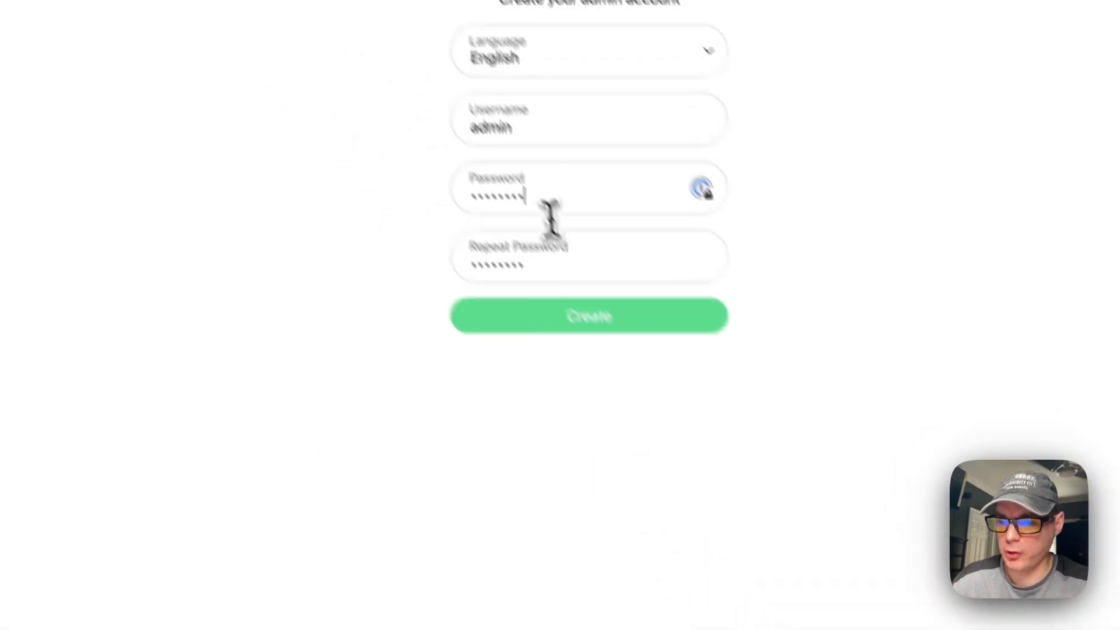
drag(532, 186, 362, 192)
key(BackSpace)
text(••)
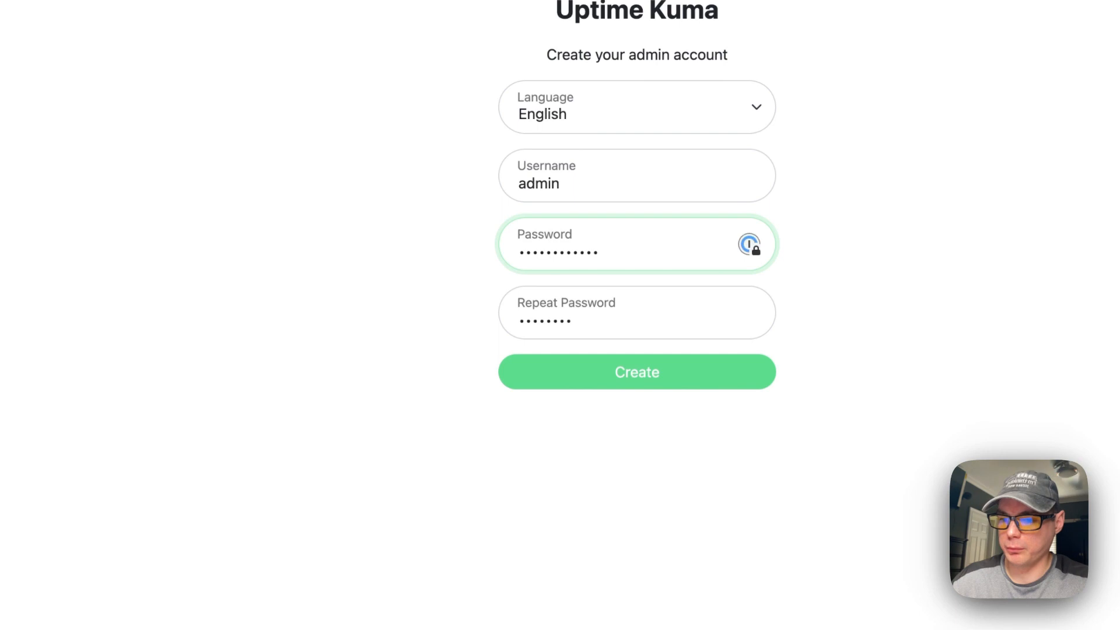
key(Tab)
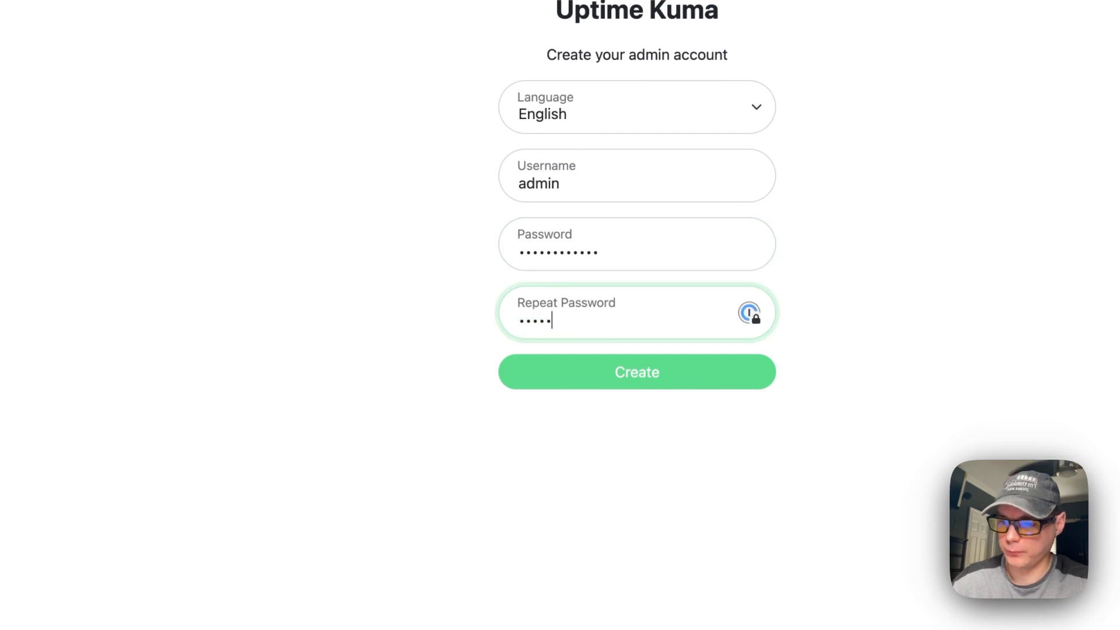
key(Return)
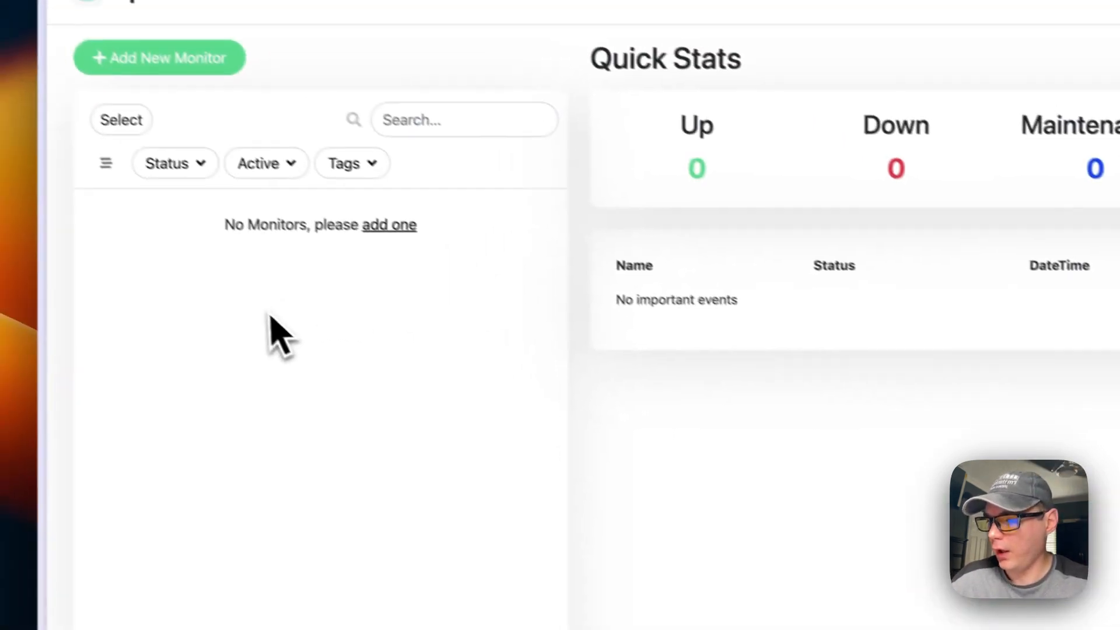
click(389, 246)
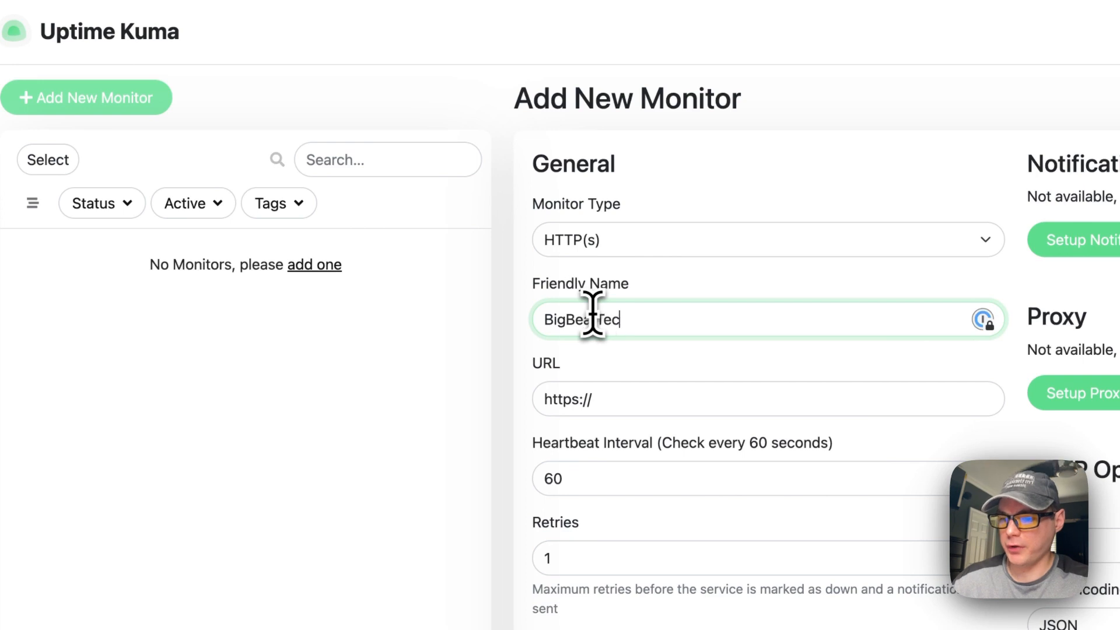
click(647, 399)
text(bigbeartechworld.com)
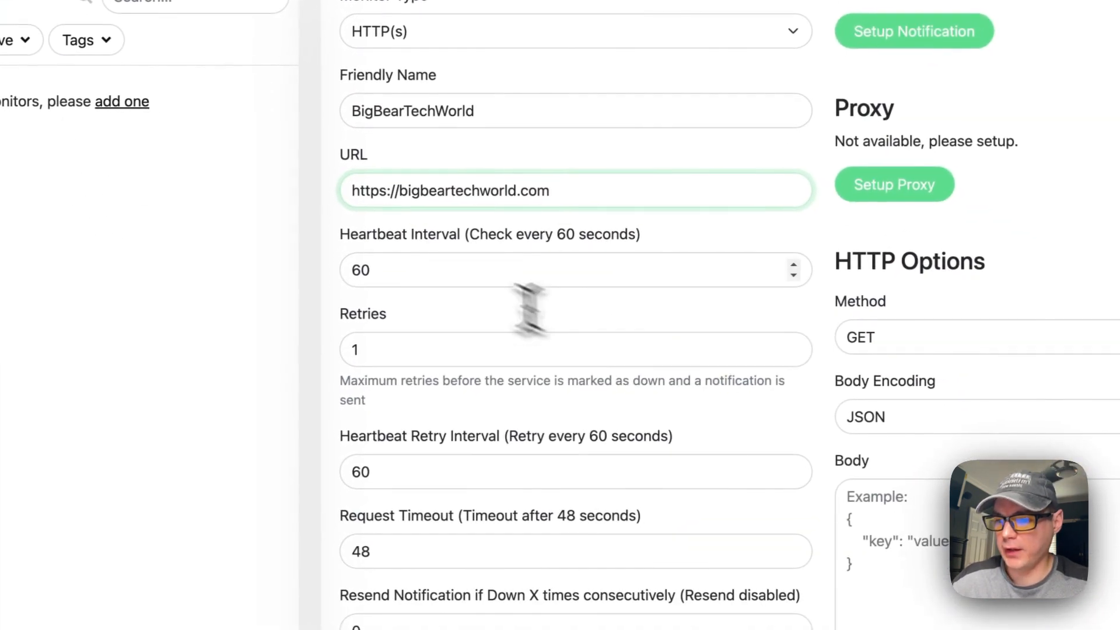
scroll(508, 420, down, 9)
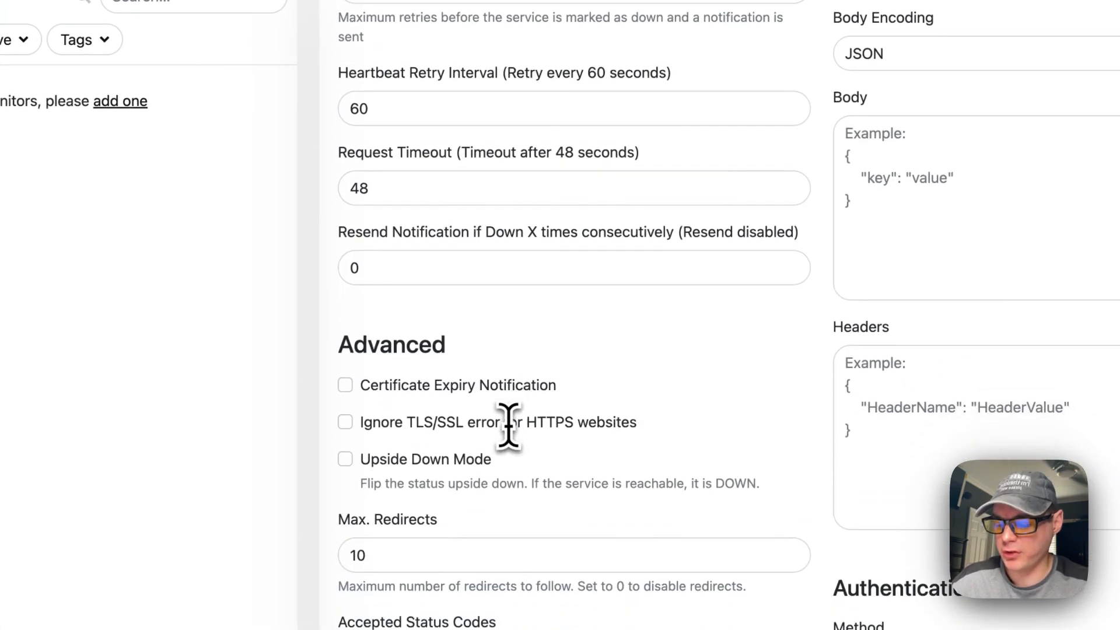
scroll(583, 402, up, 6)
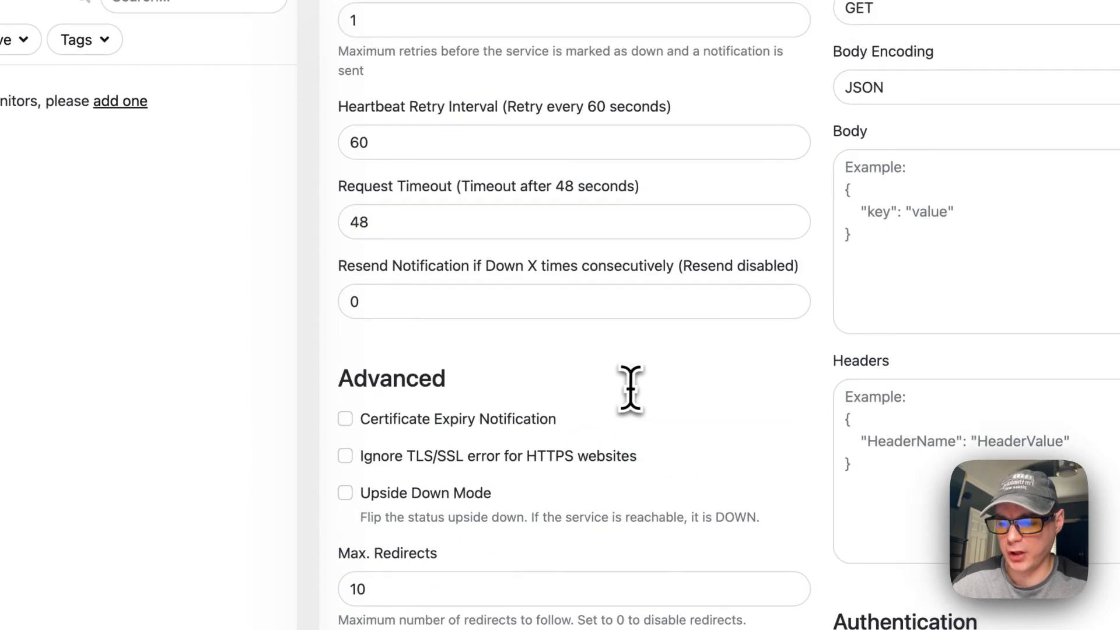
scroll(630, 388, up, 6)
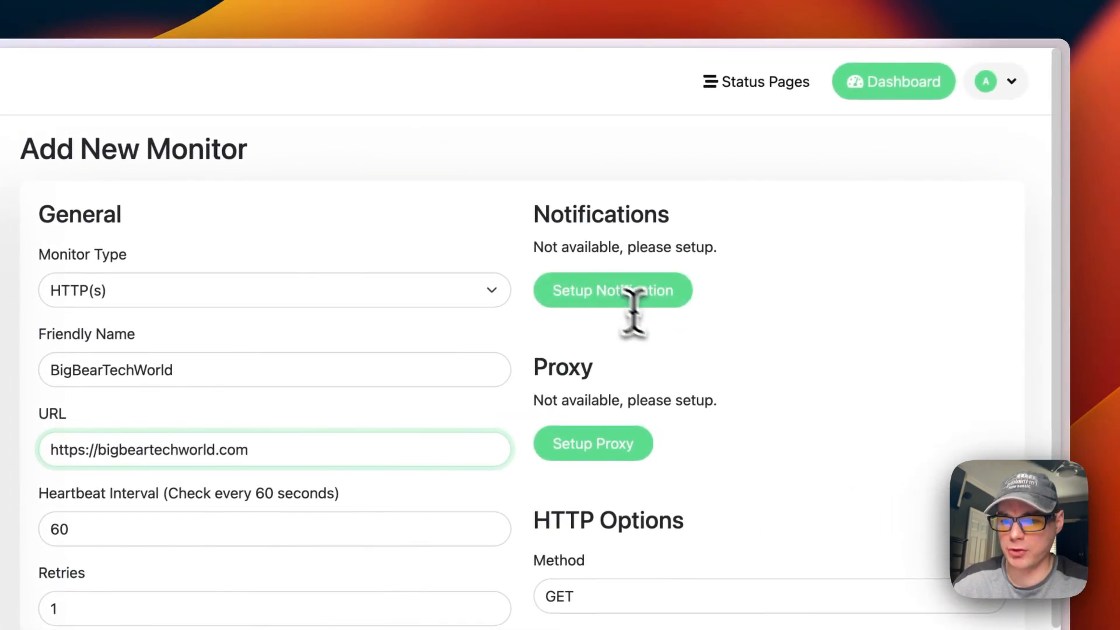
scroll(481, 391, down, 12)
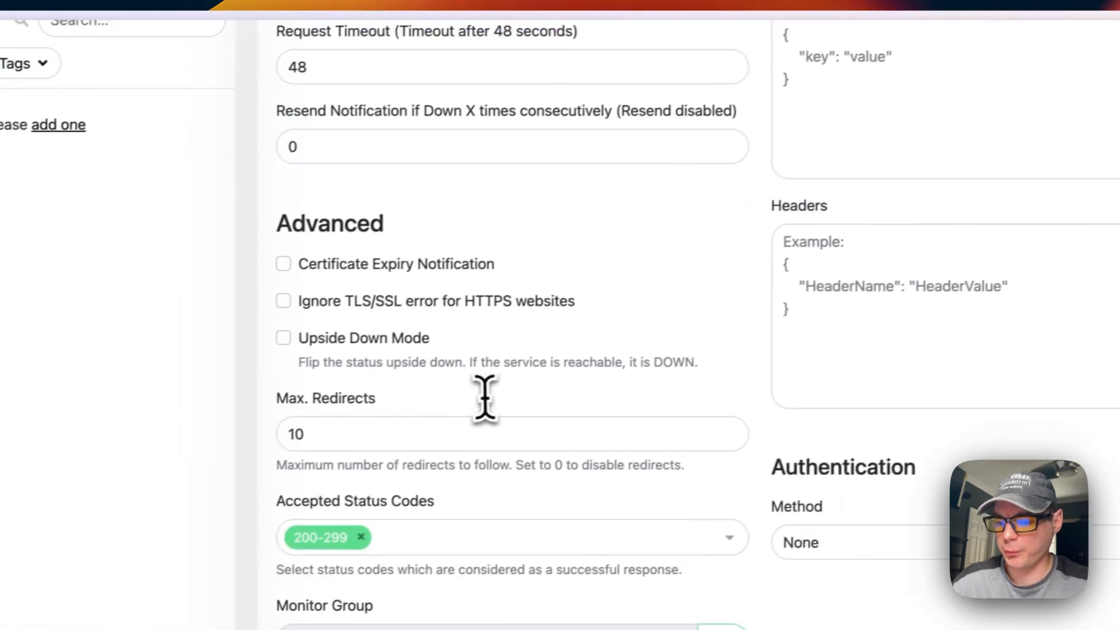
click(494, 532)
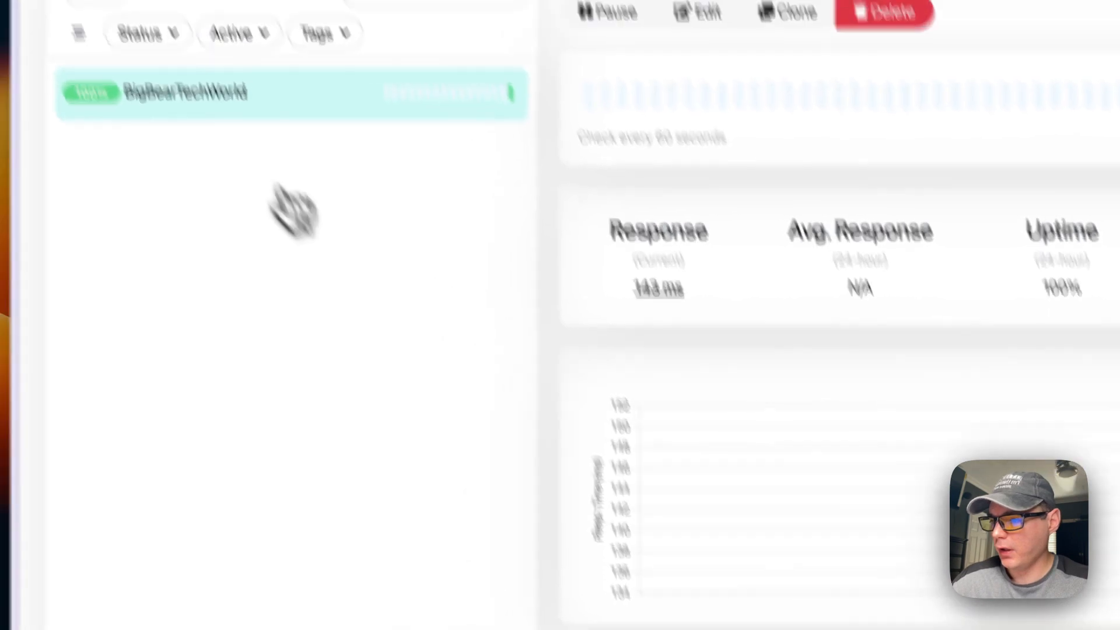
Try the Status and Active filters and the bulk Select mode on the monitor list
click(198, 248)
click(276, 279)
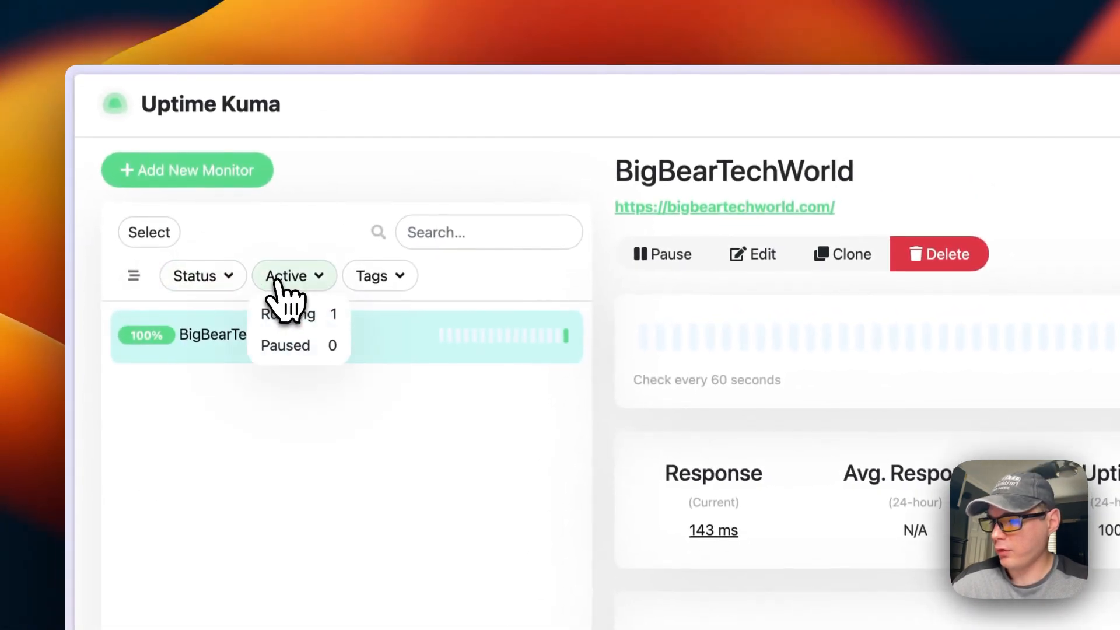
click(352, 282)
click(156, 240)
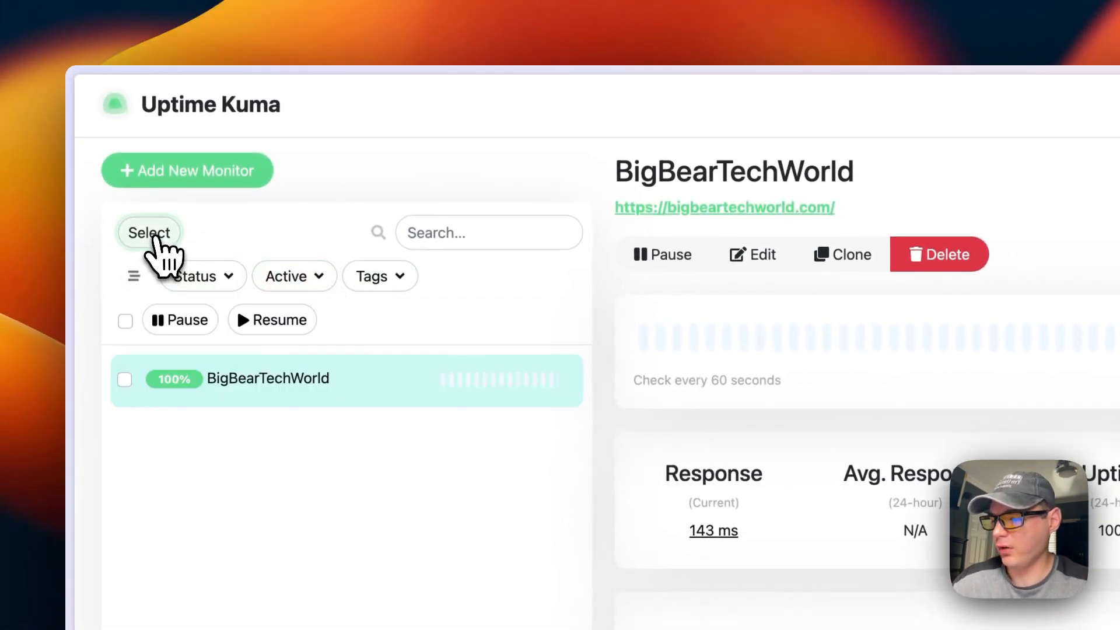
click(126, 328)
click(127, 330)
click(127, 330)
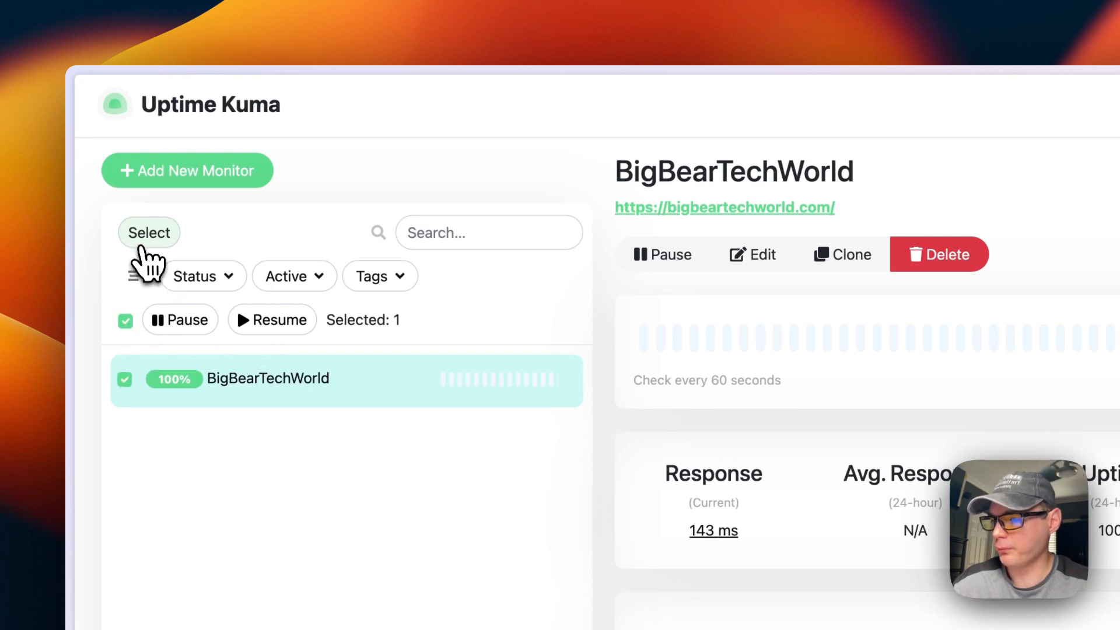
click(146, 238)
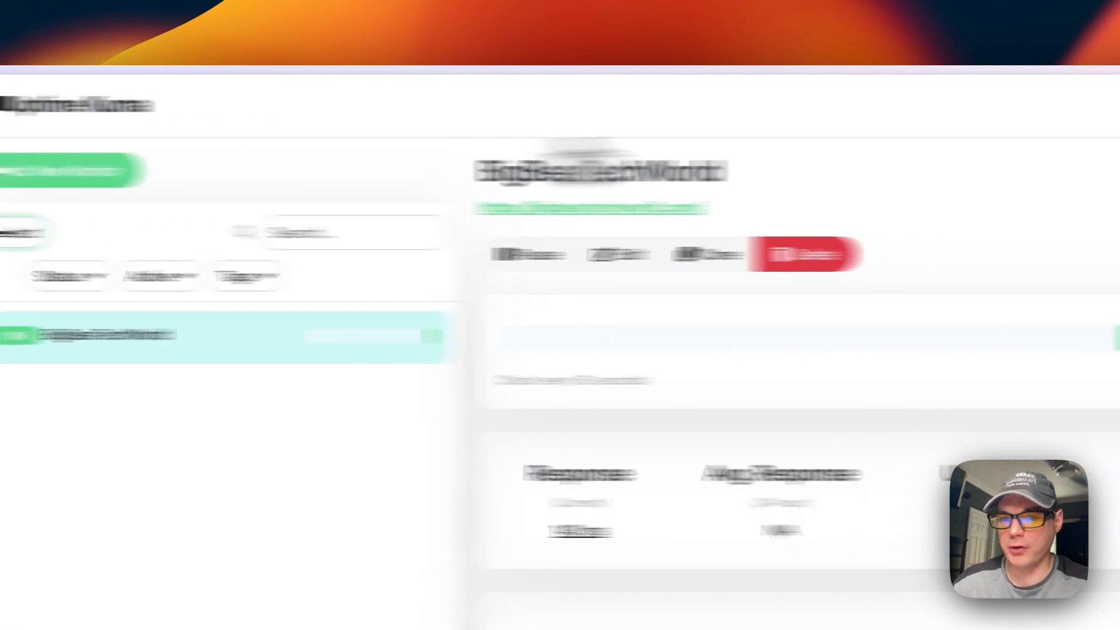
Create a status page named 'Testing' with slug 'testing' and open its editor
click(820, 112)
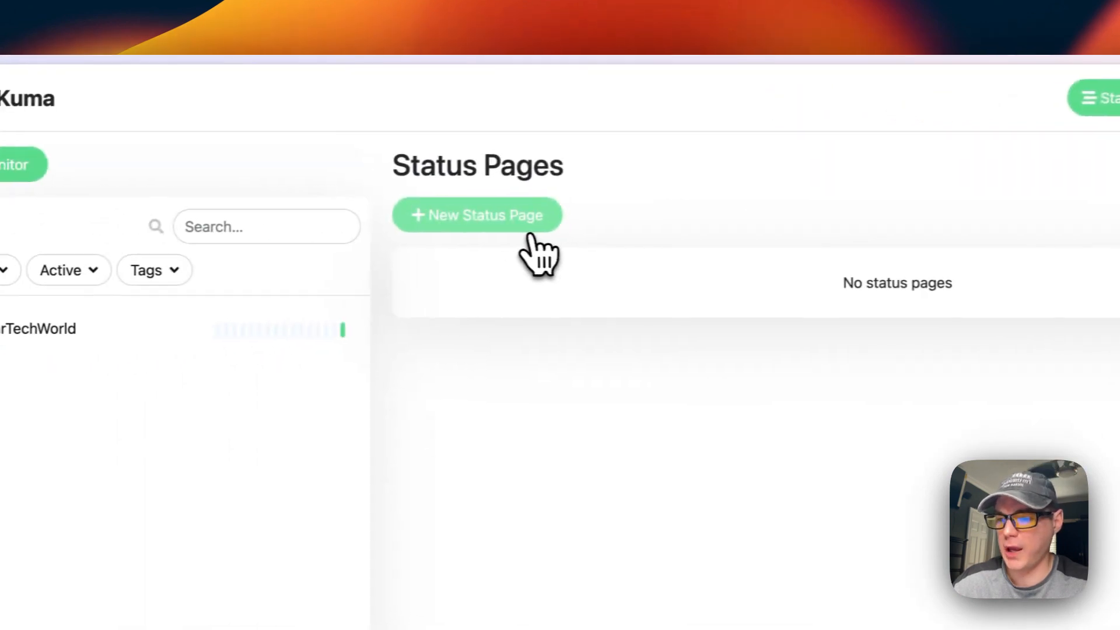
click(402, 220)
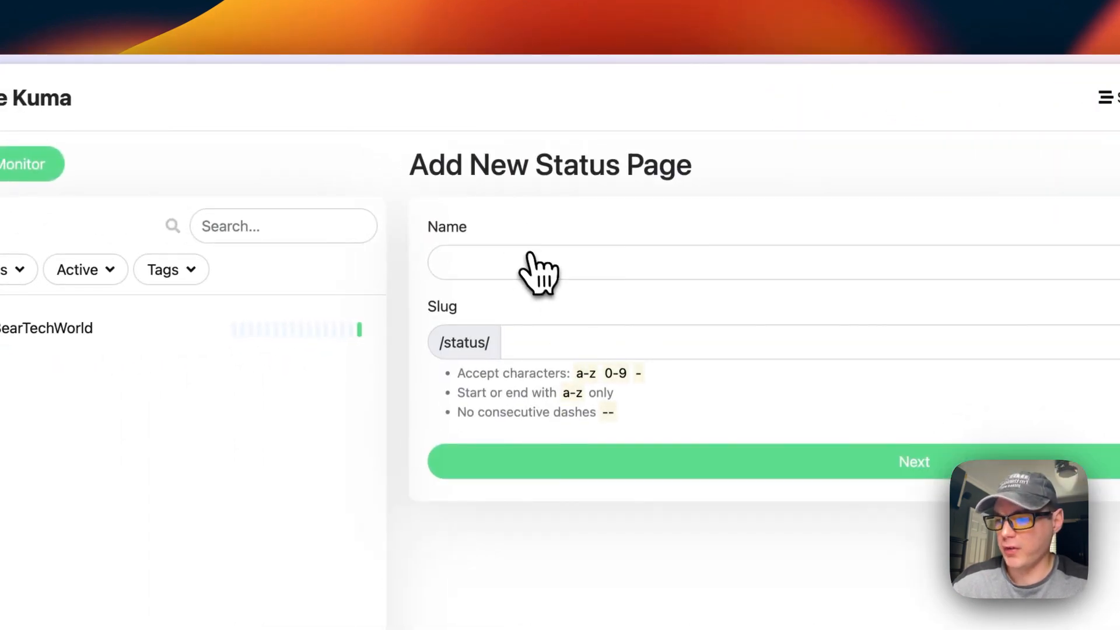
click(114, 328)
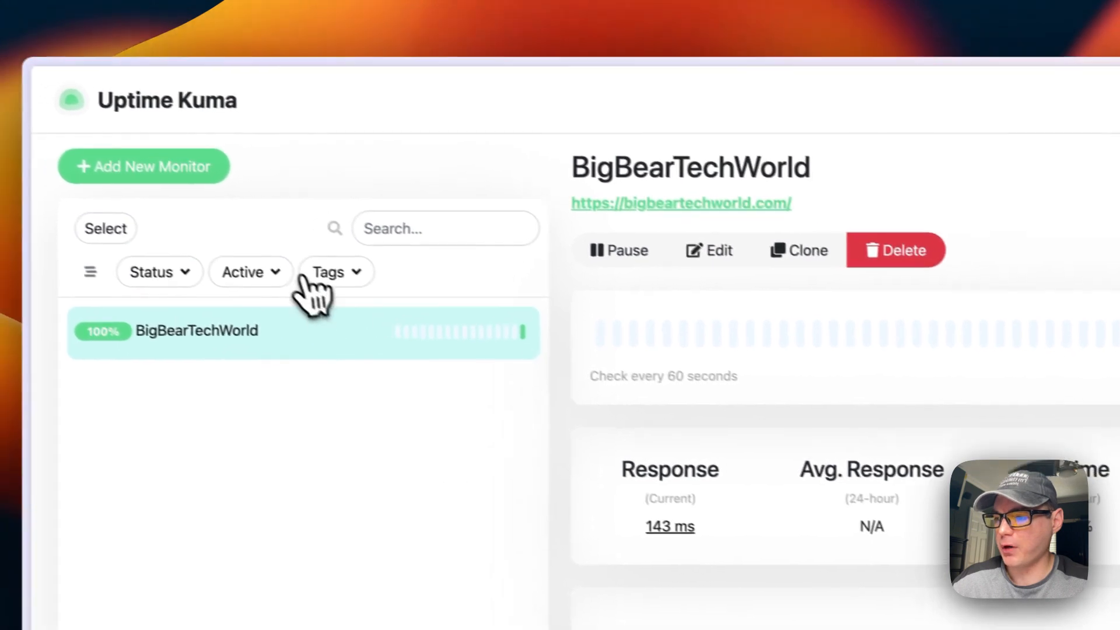
click(843, 111)
click(356, 218)
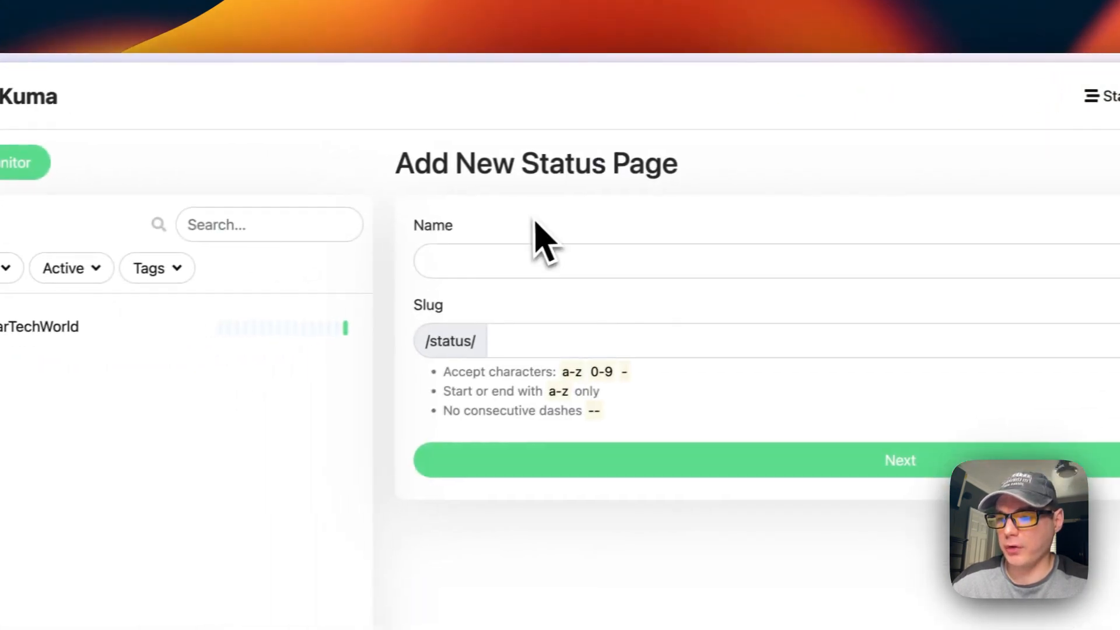
click(517, 272)
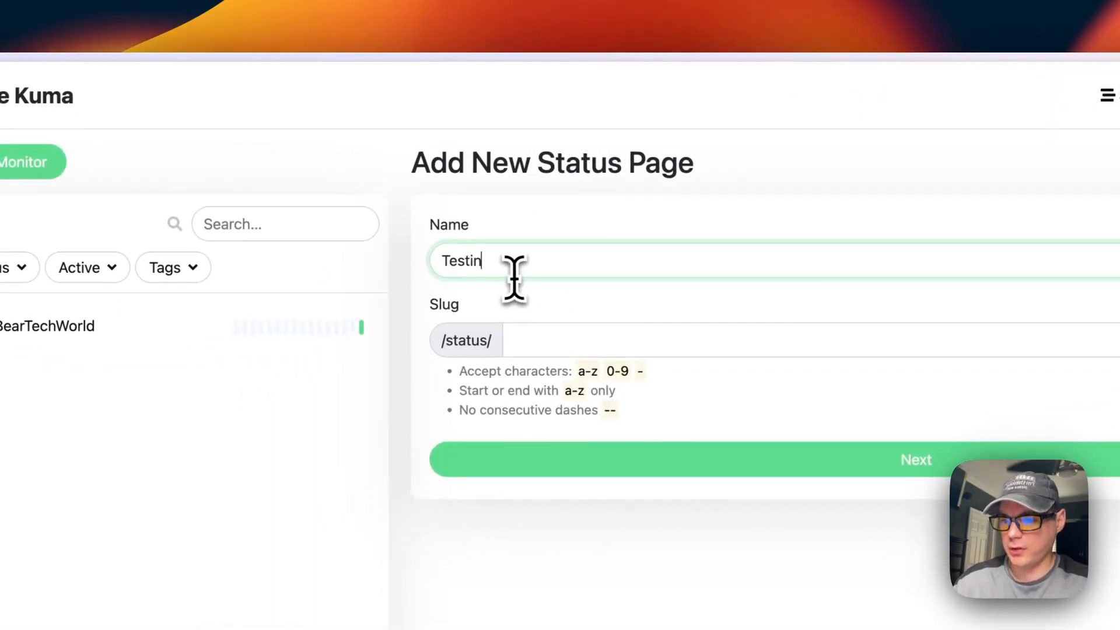
click(544, 340)
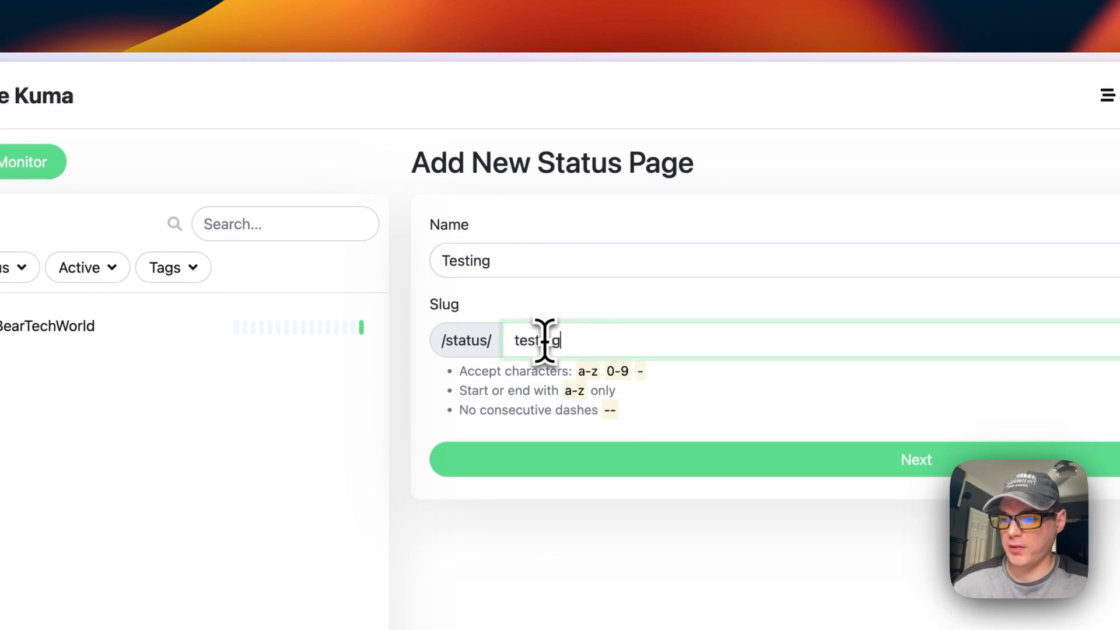
text(testing)
click(619, 456)
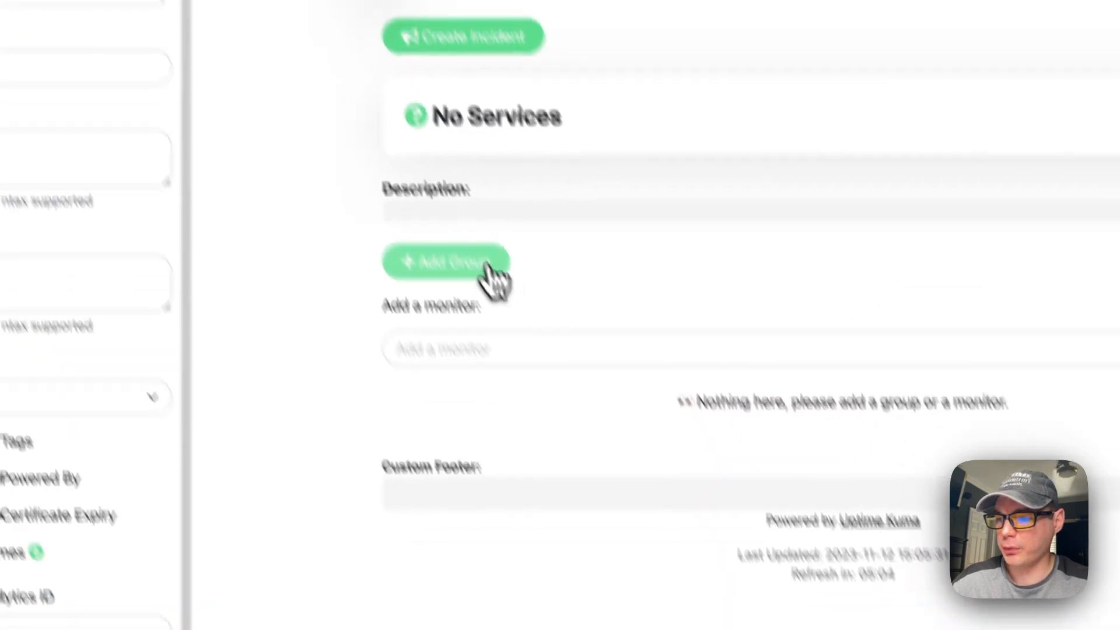
Add a Services group containing the BigBearTechWorld monitor to the Testing status page
click(586, 411)
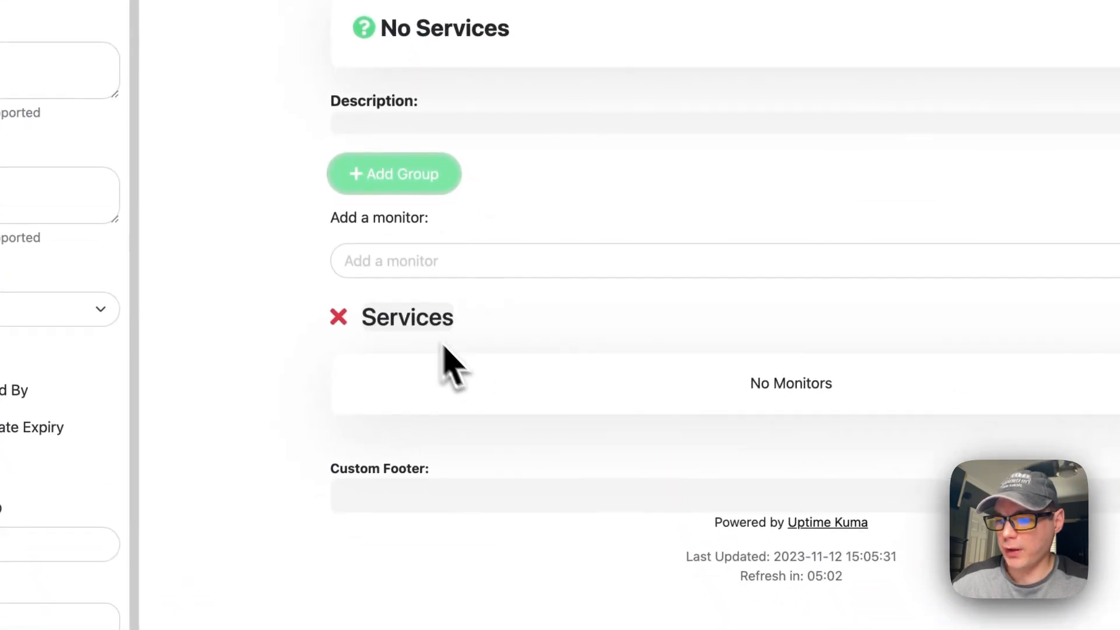
click(451, 254)
click(428, 296)
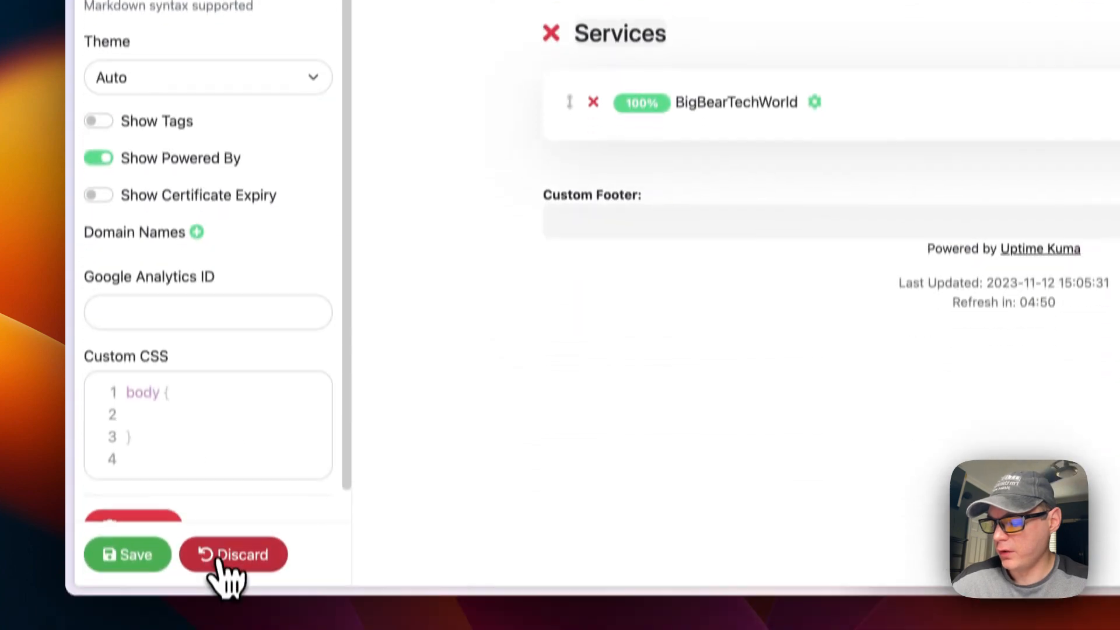
Discard the status page edits and confirm leaving the editor without saving
click(224, 563)
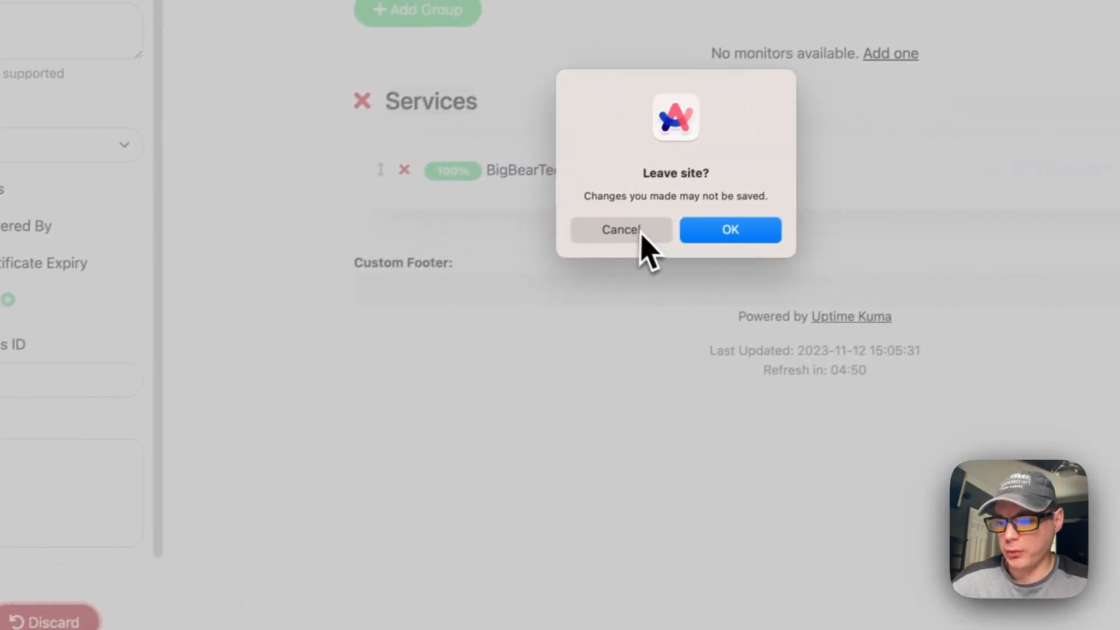
click(641, 234)
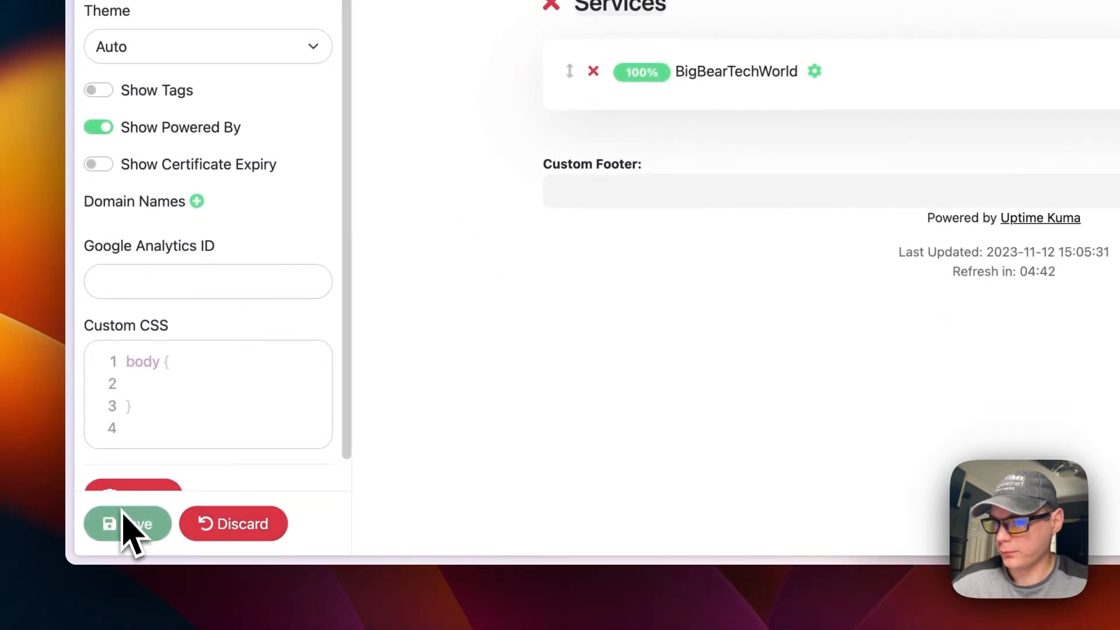
scroll(417, 236, left, 5)
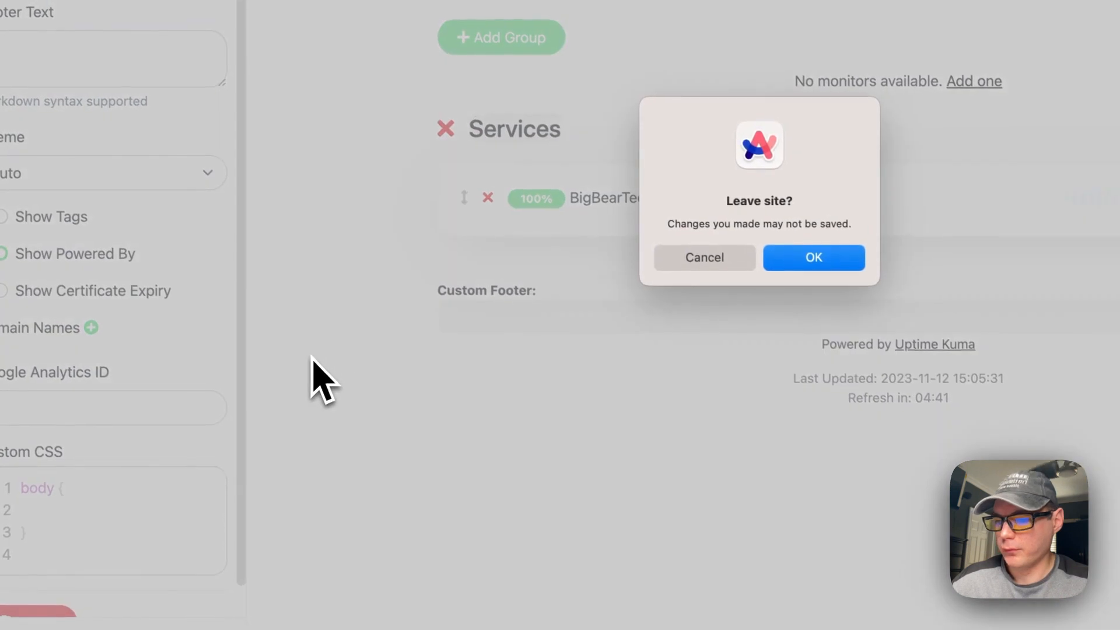
click(611, 402)
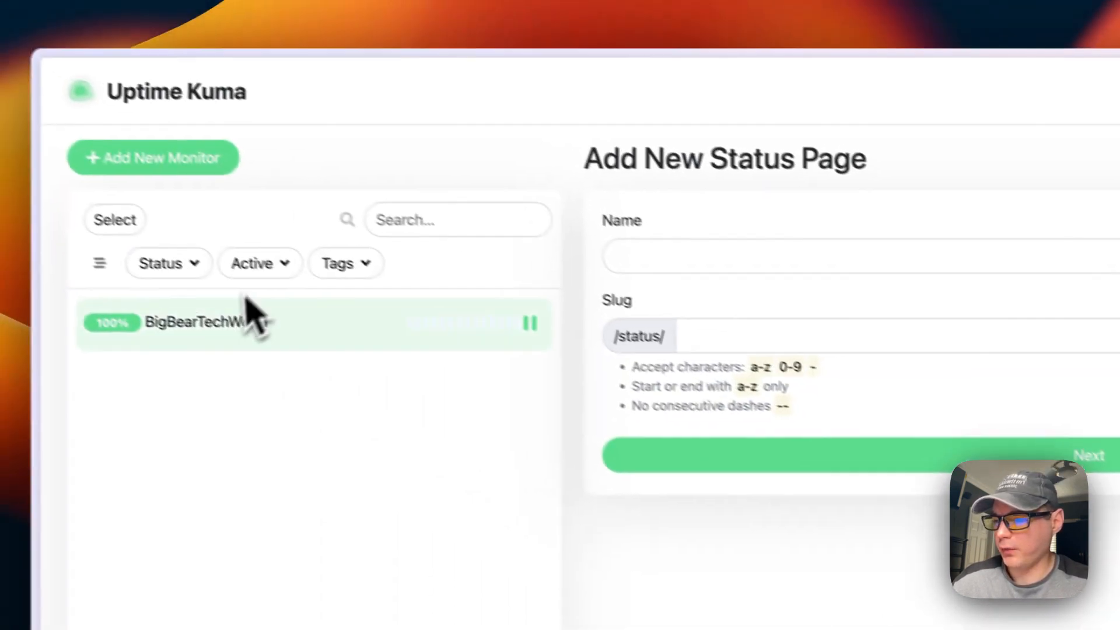
Visit Status Pages, the Dashboard and the empty Maintenance page, then open General settings
click(842, 124)
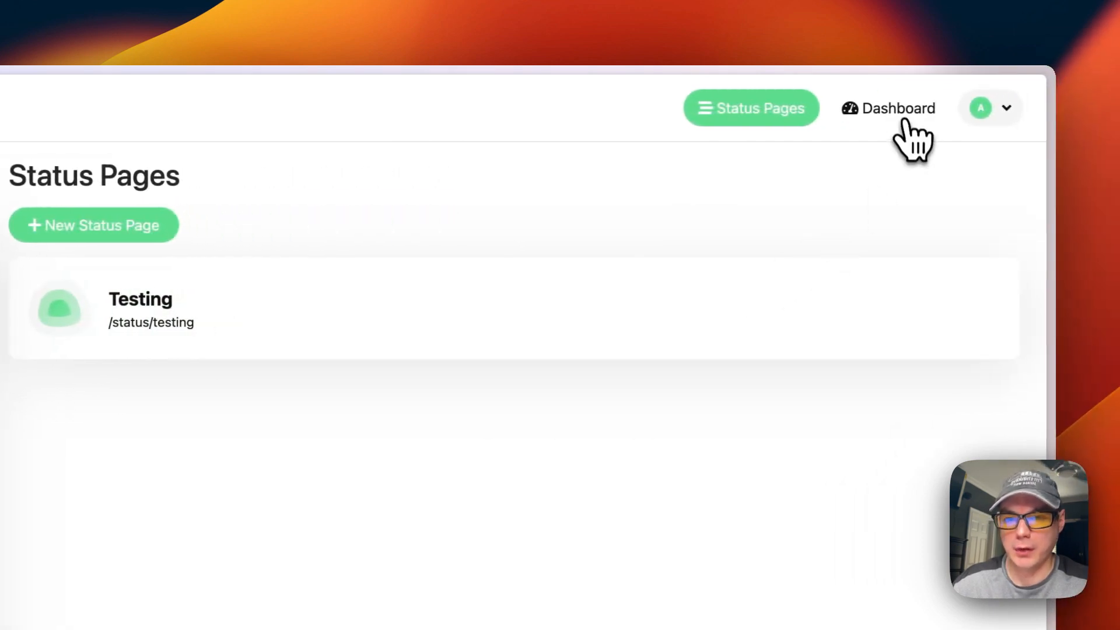
click(903, 120)
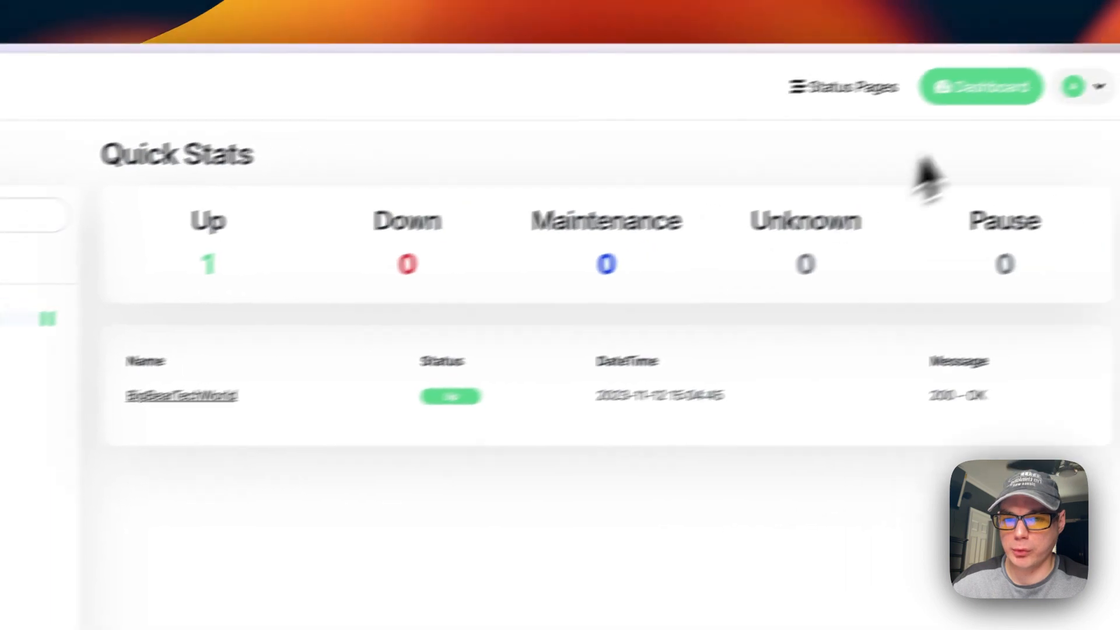
click(991, 105)
click(936, 201)
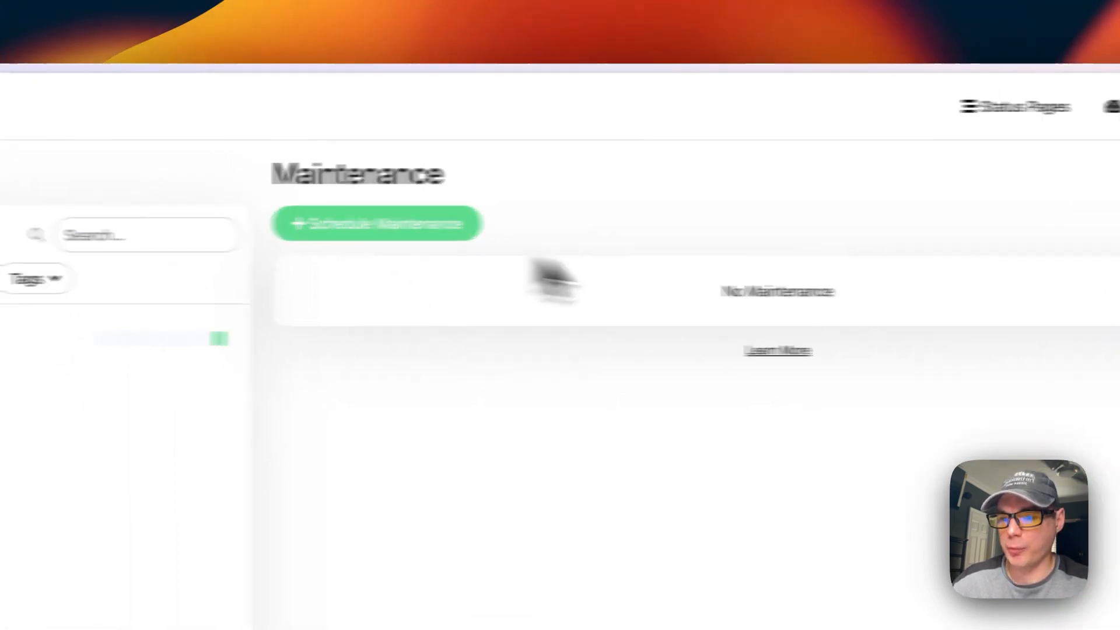
click(935, 245)
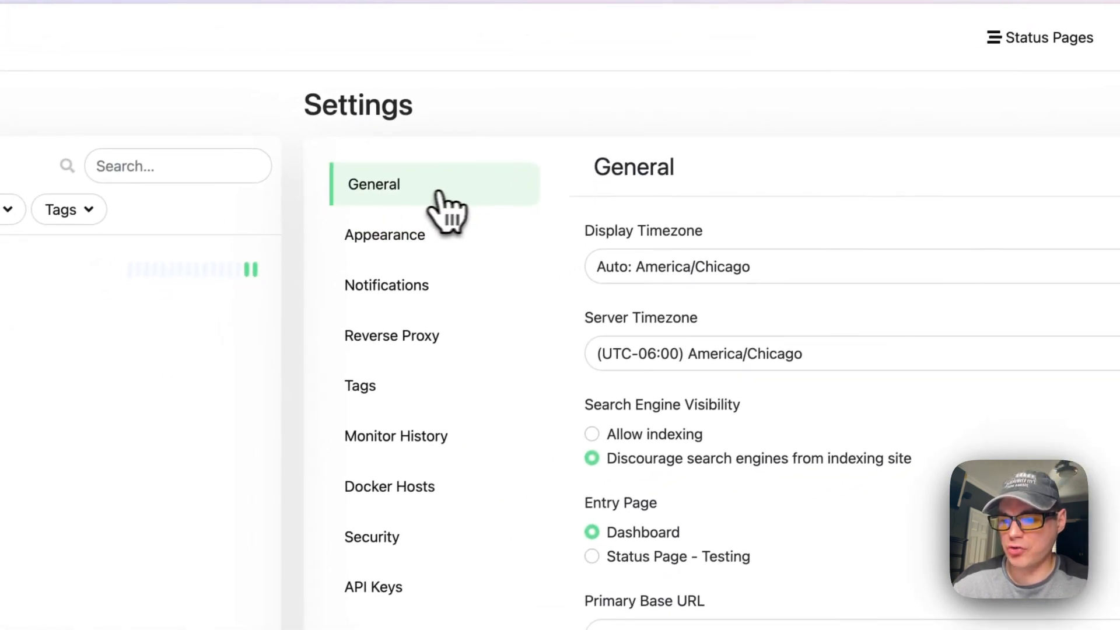
Browse the Appearance, Notifications, Reverse Proxy, Tags, Monitor History (180 days) and Docker Hosts settings
scroll(727, 484, down, 6)
scroll(729, 475, up, 6)
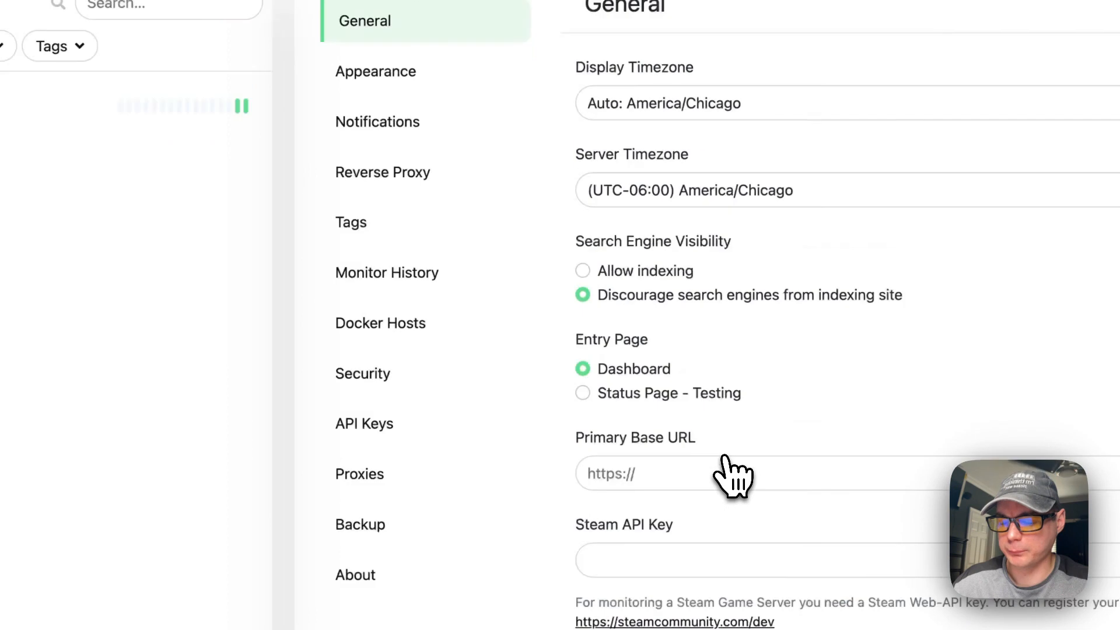
click(394, 105)
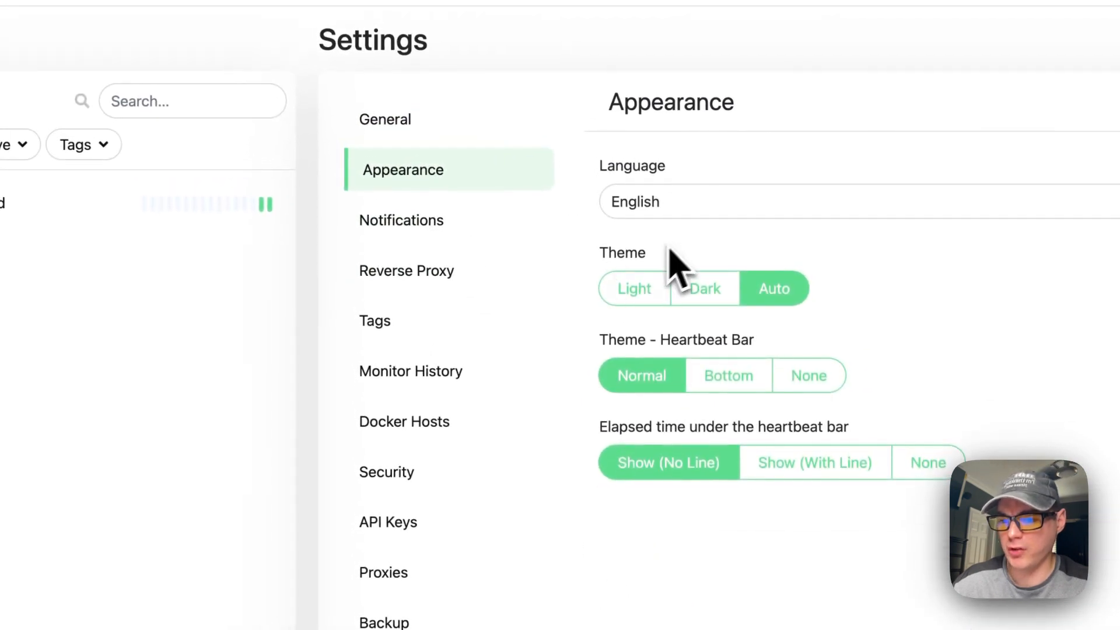
click(453, 248)
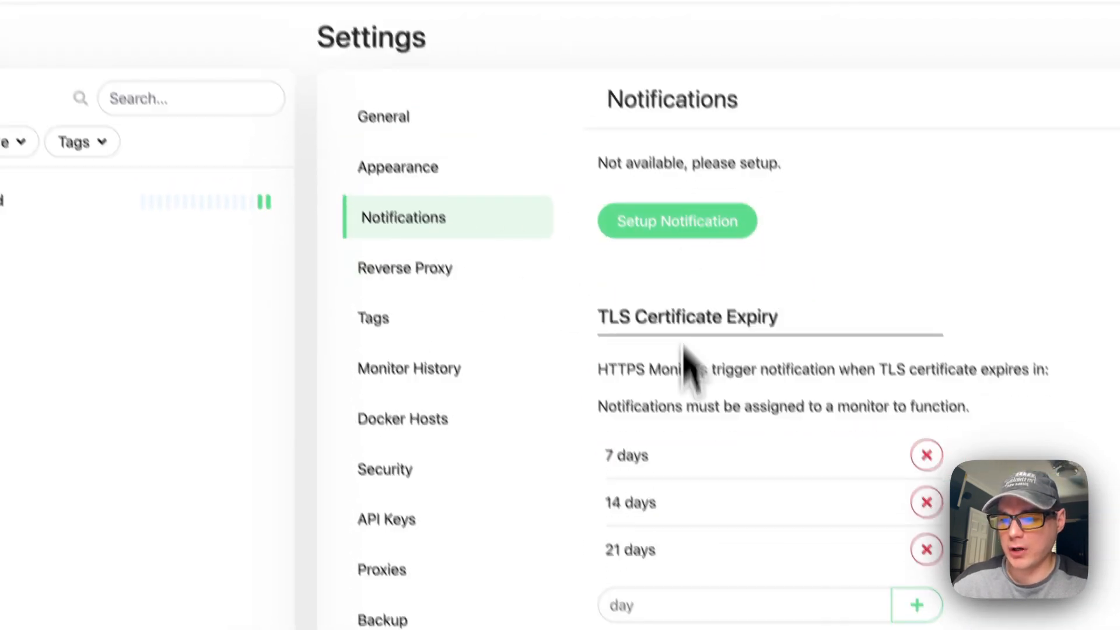
click(507, 280)
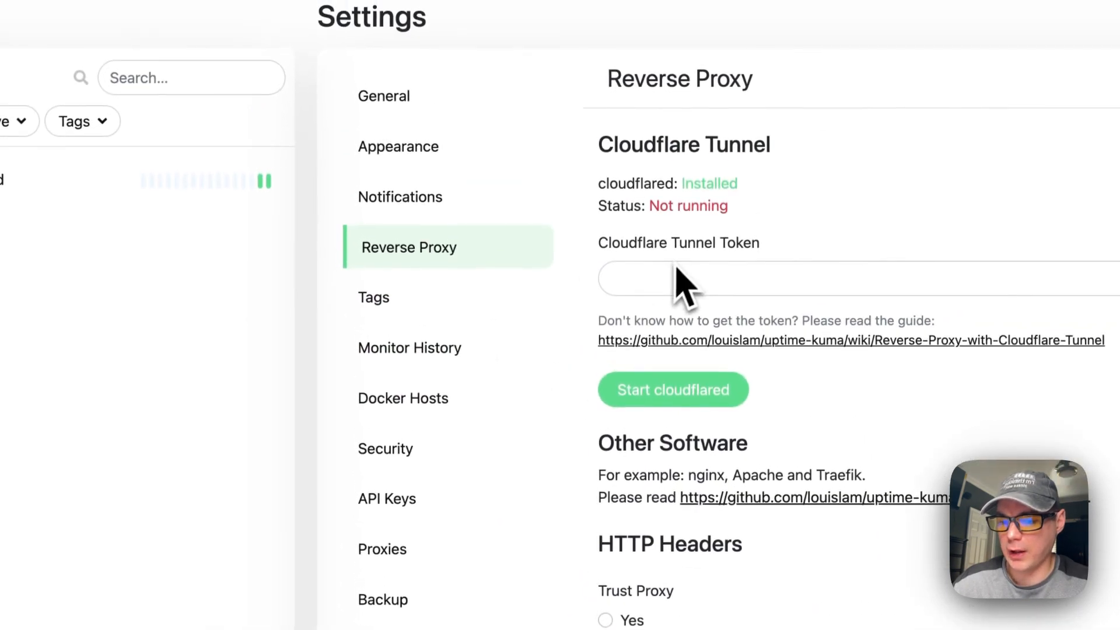
click(484, 306)
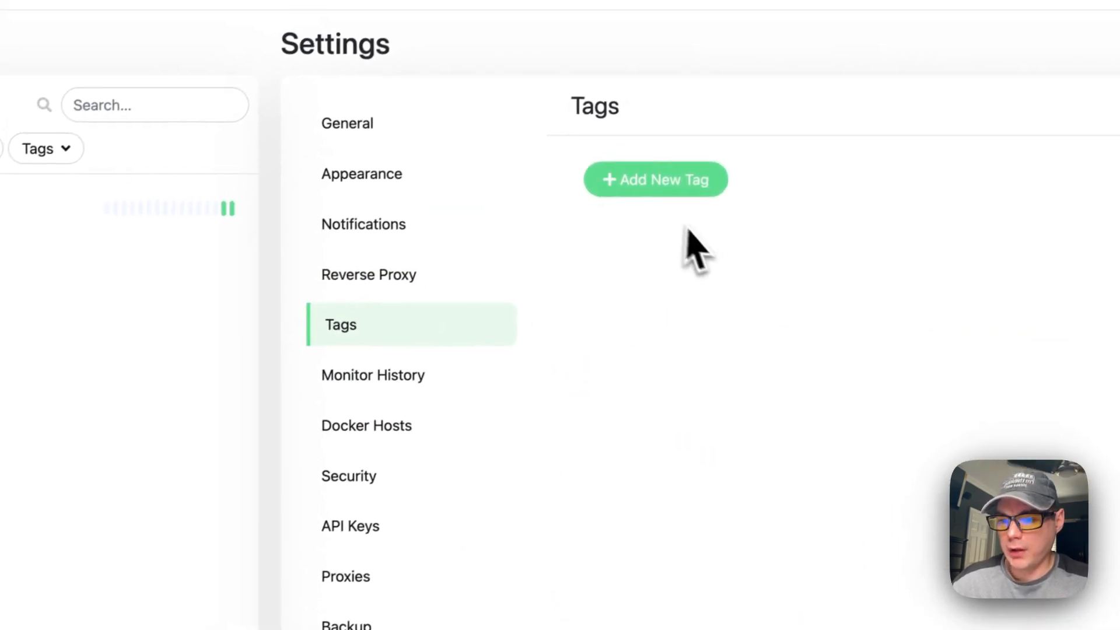
click(405, 397)
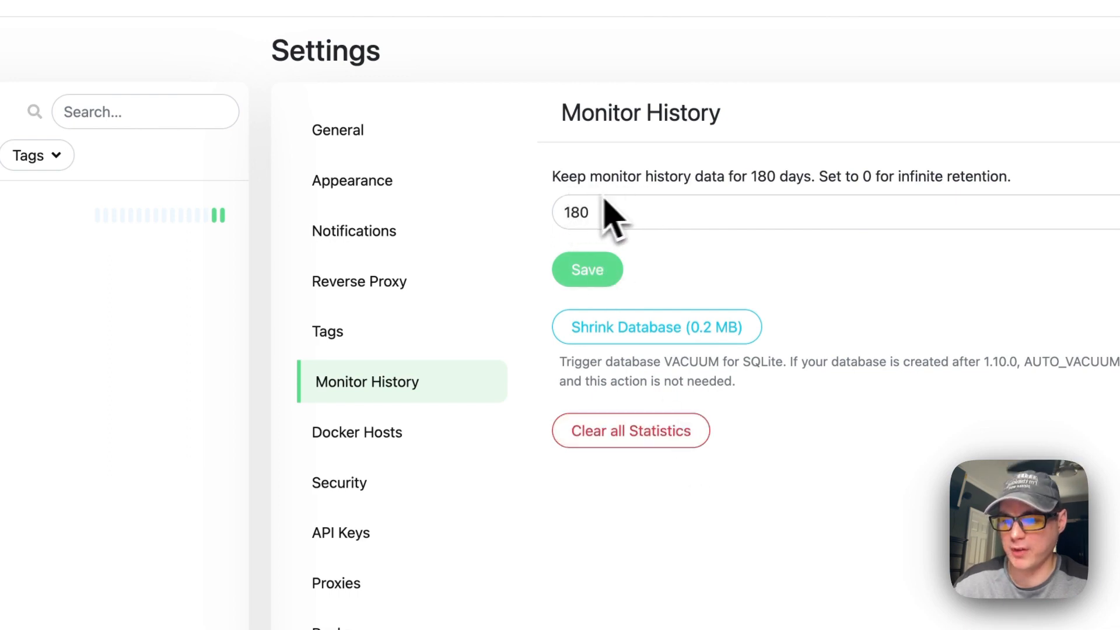
click(367, 435)
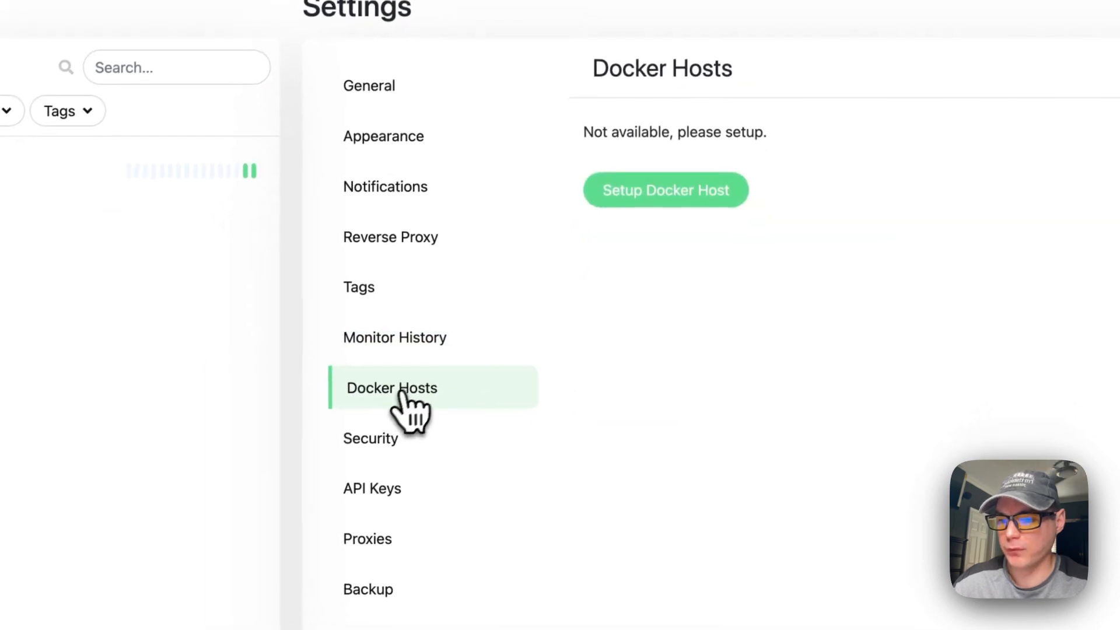
Review the Security, API Keys, Proxies and Backup settings pages in Uptime Kuma
click(409, 436)
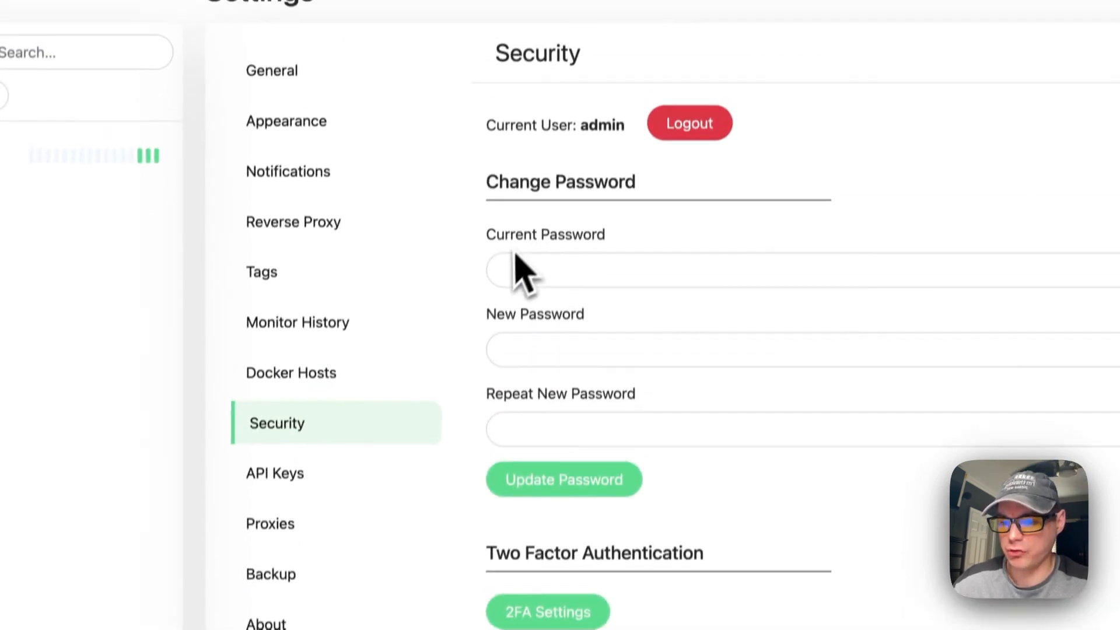
click(294, 514)
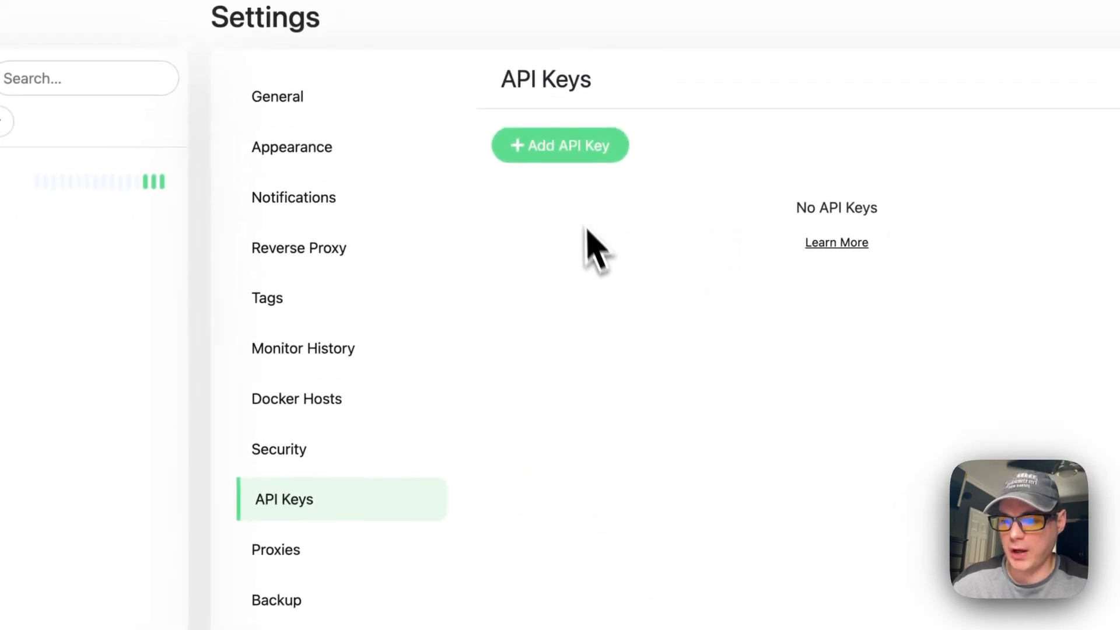
click(281, 557)
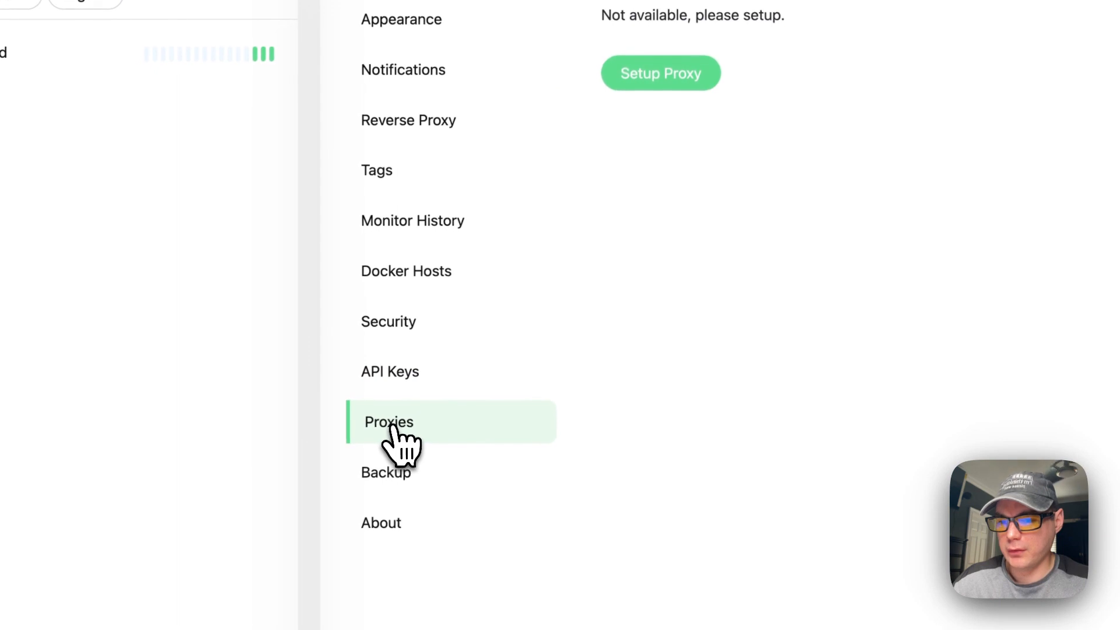
click(403, 474)
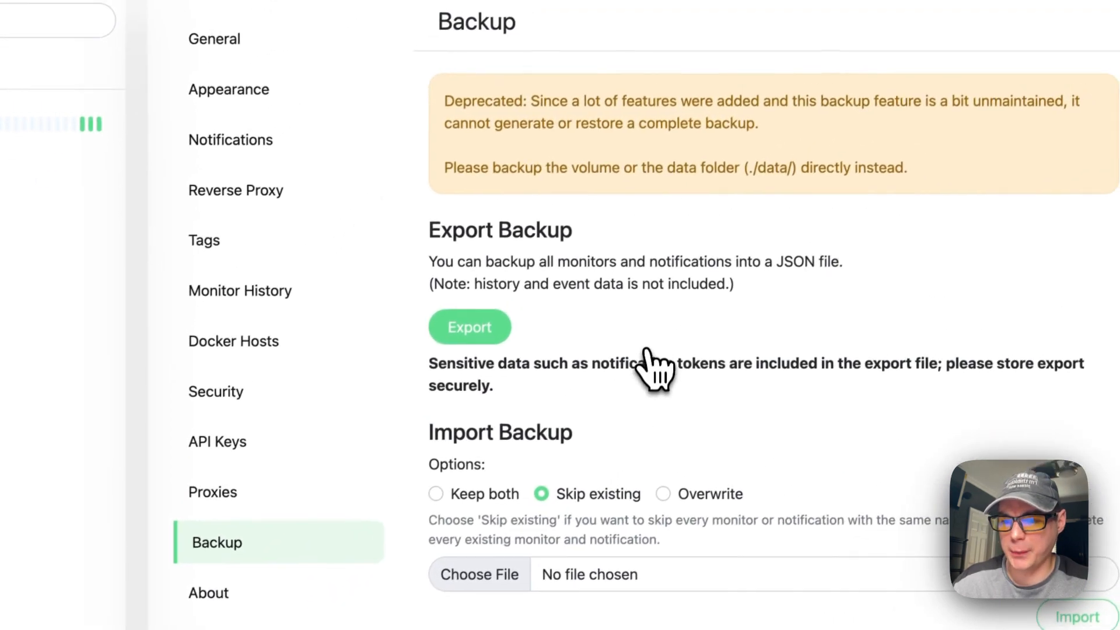
Highlight the Backup deprecation warning, check the About version page, then return to the dashboard
drag(443, 105, 708, 105)
click(306, 514)
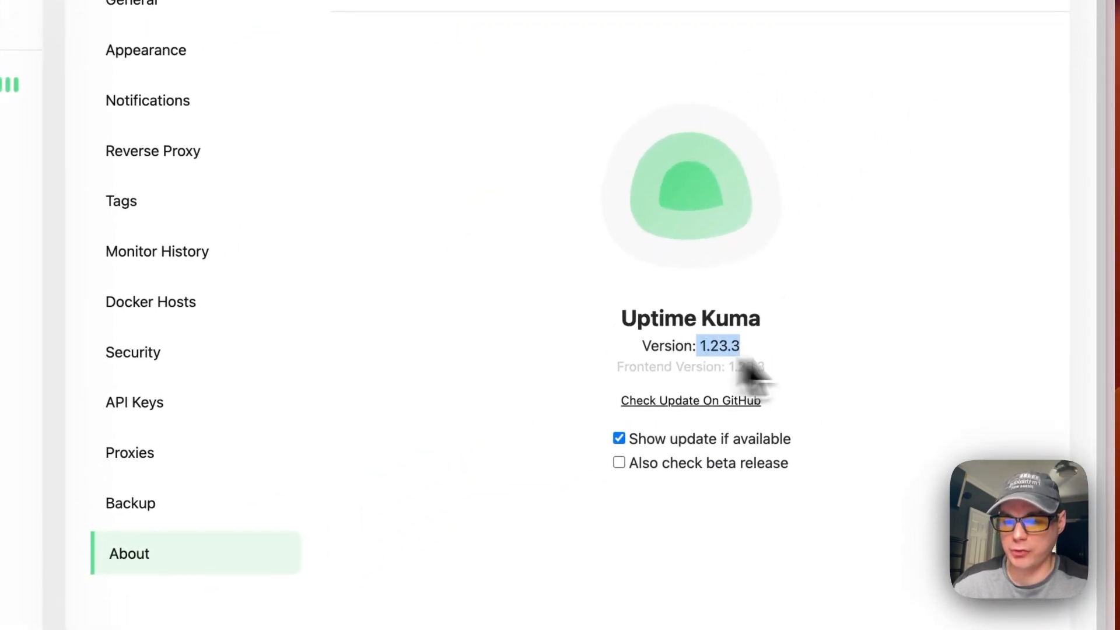
click(220, 113)
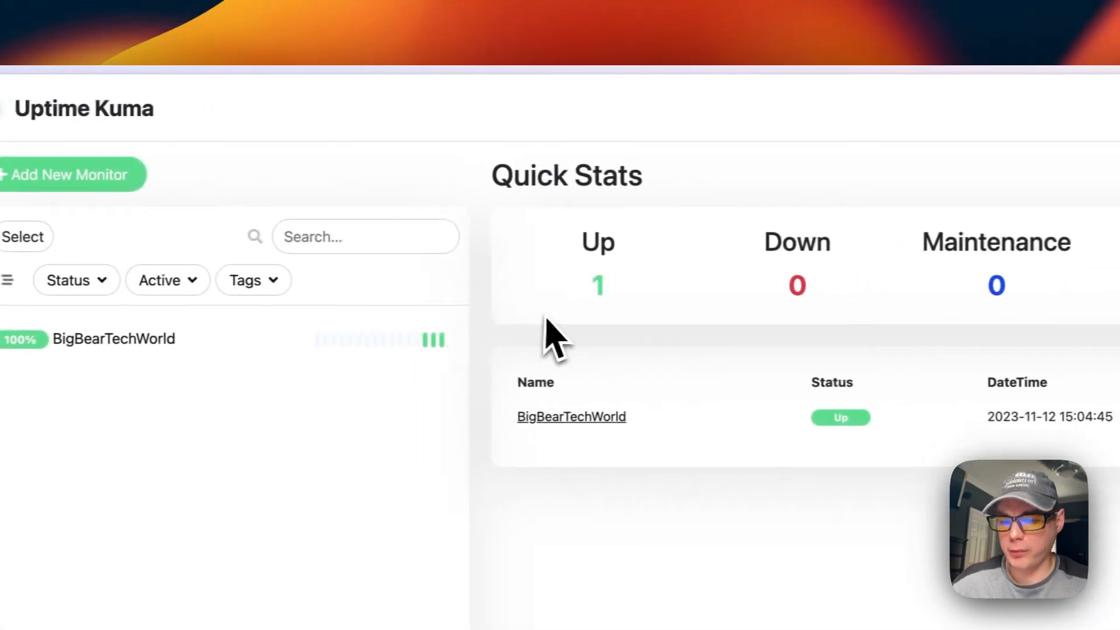